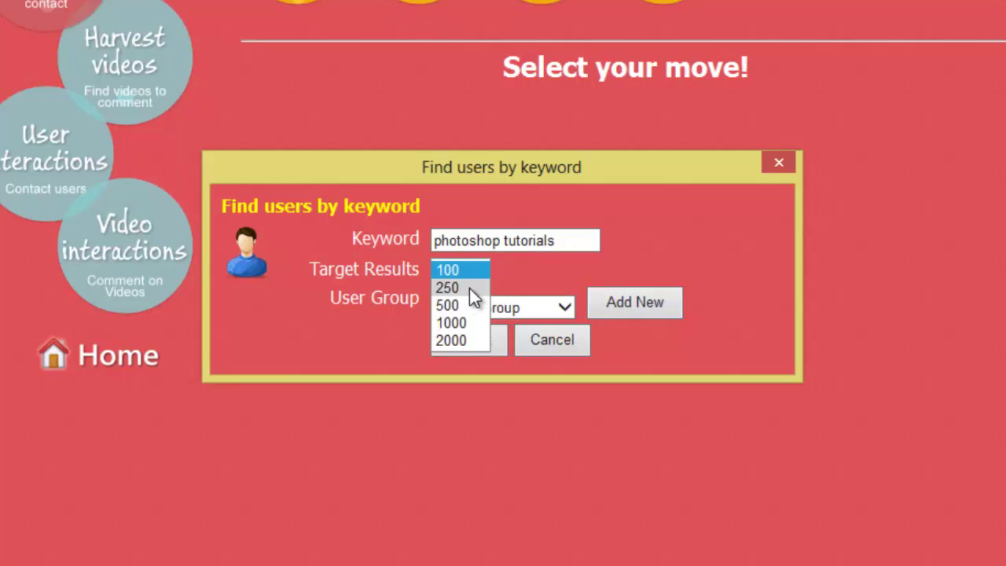
left_click(495, 310)
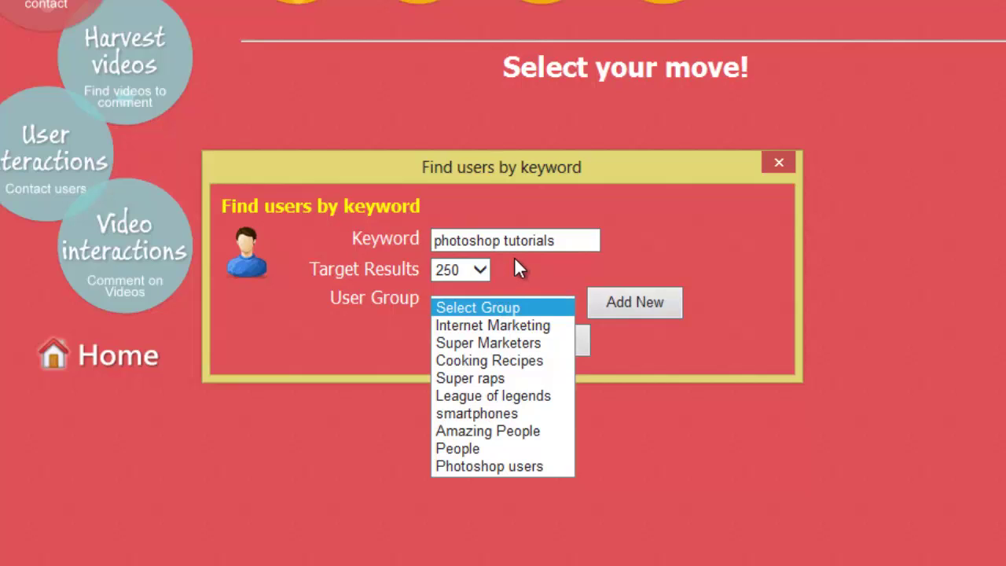
left_click(508, 467)
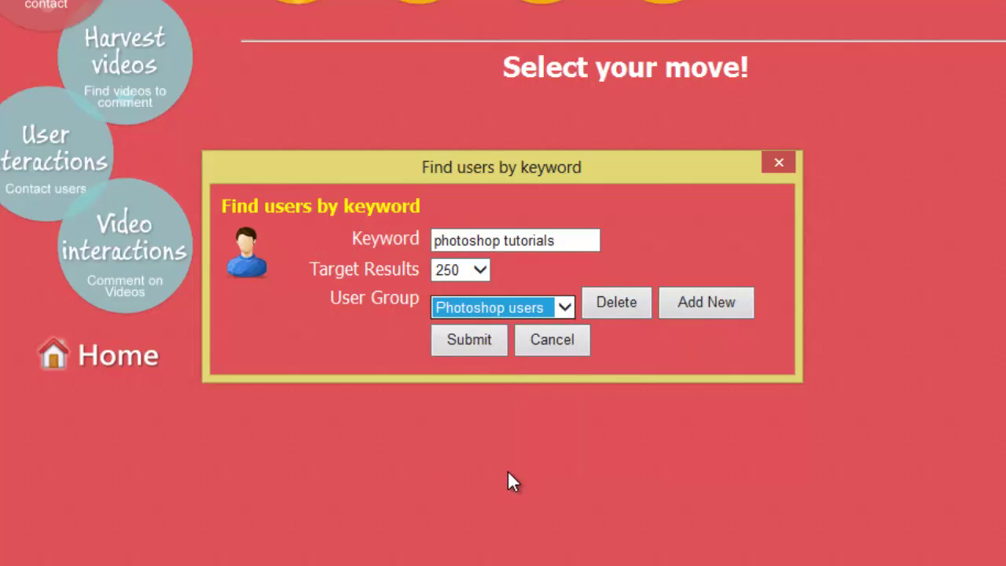
left_click(685, 308)
left_click(573, 309)
left_click(556, 344)
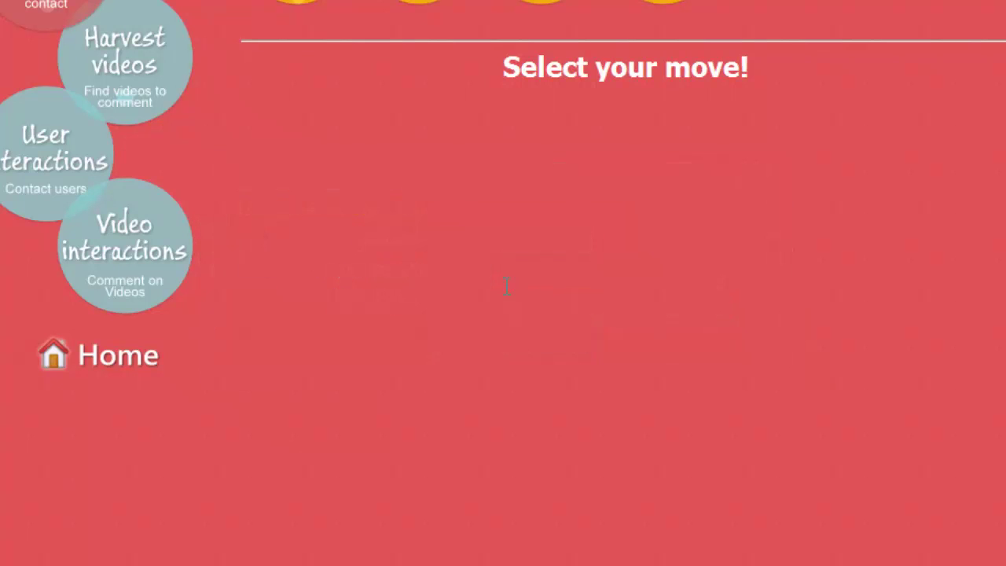
Step: Submit a user search for "photoshop tutorials" with 250 target results into the Photoshop users group, and start the pending tasks
left_click(523, 242)
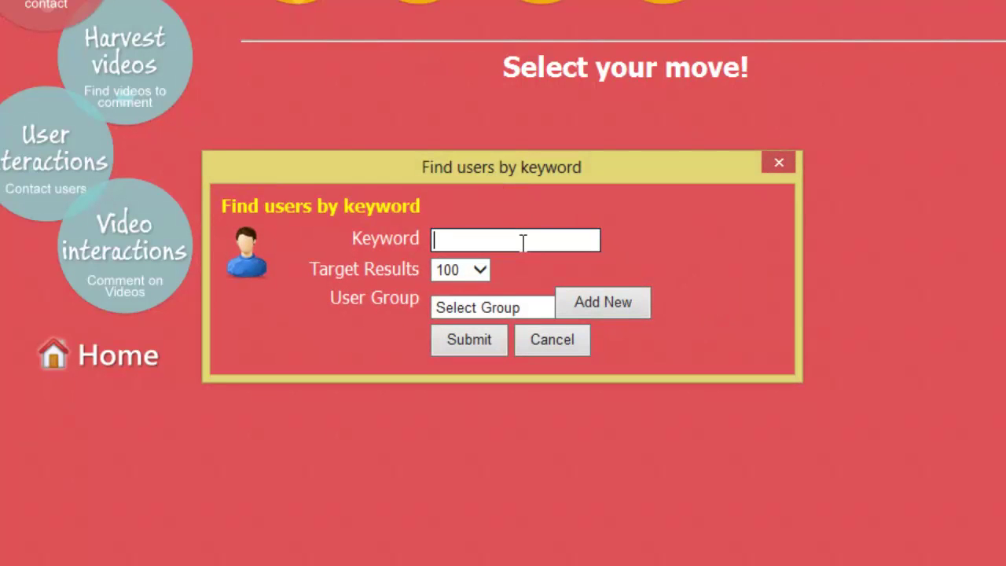
type("photoshop tutorials")
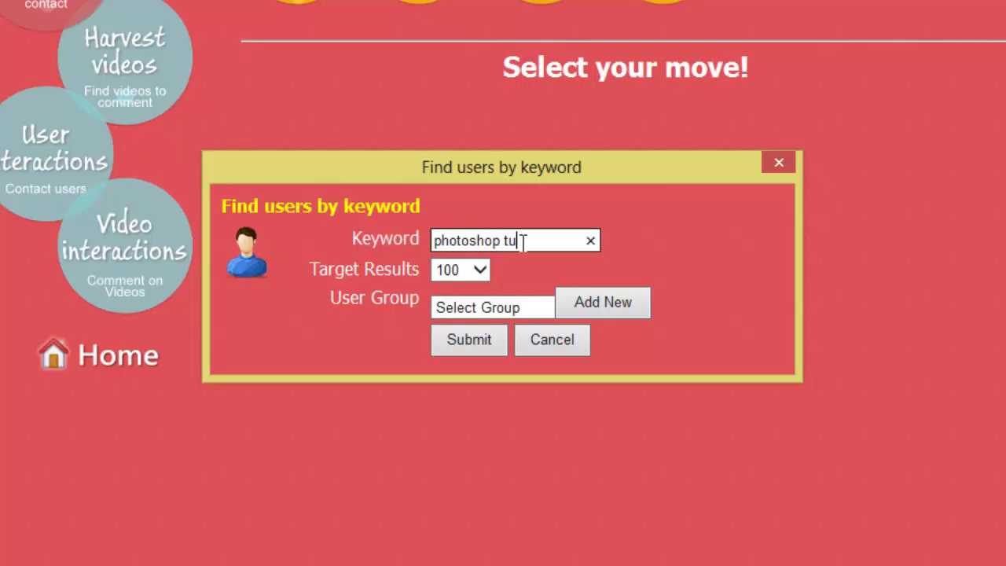
left_click(485, 279)
left_click(480, 294)
left_click(486, 309)
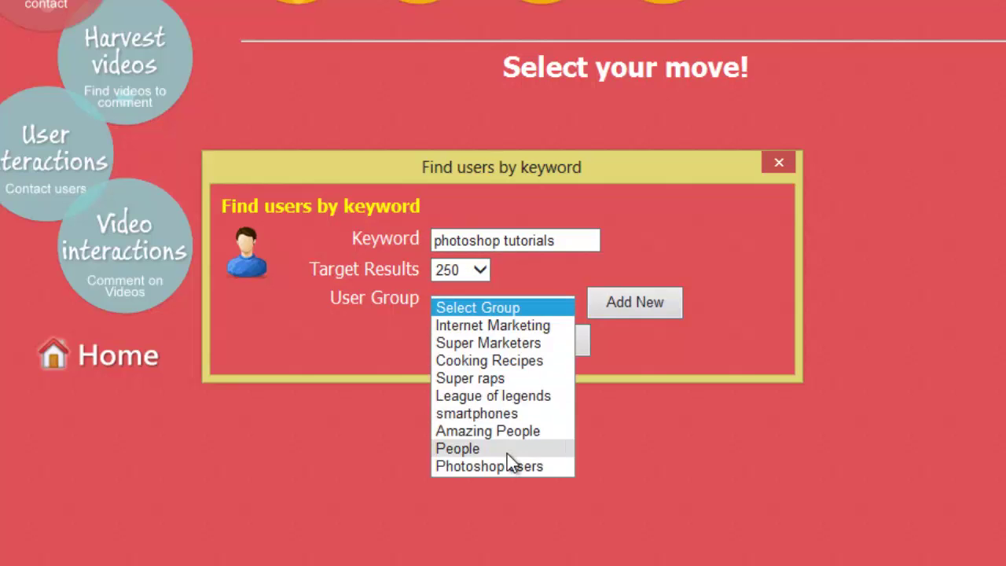
left_click(508, 465)
left_click(480, 342)
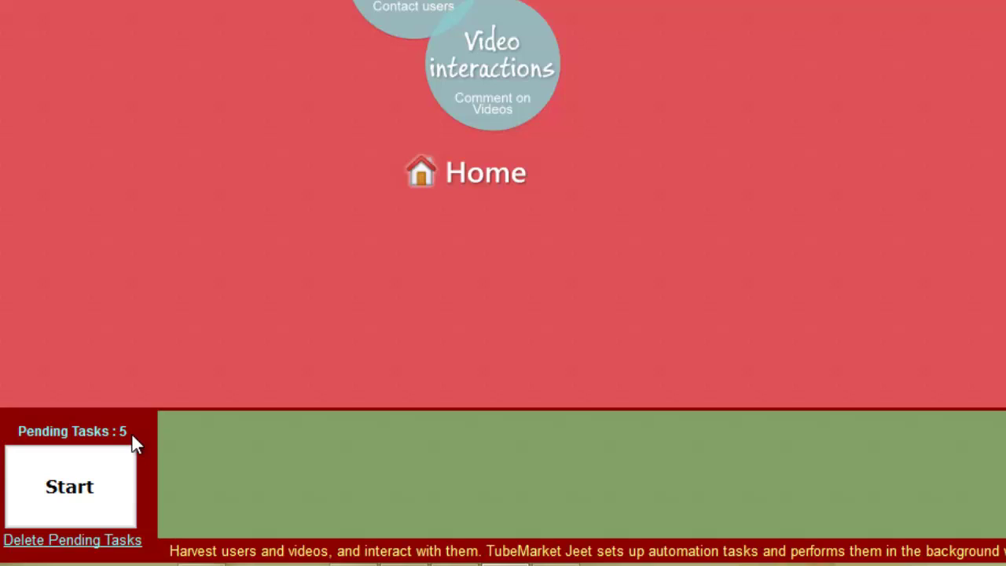
left_click(84, 515)
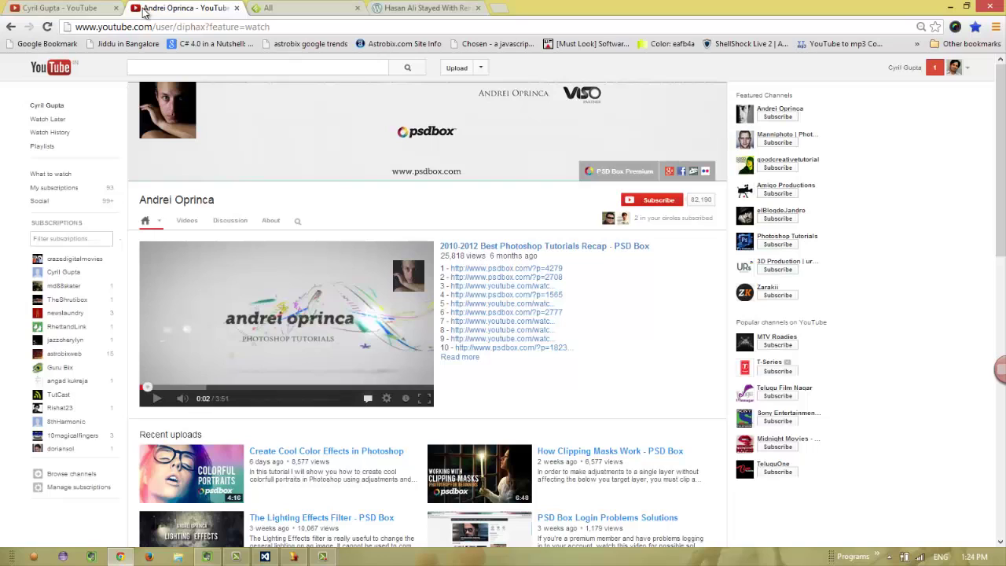
Step: Open the video "Create Cool Color Effects in Photoshop" from the YouTube channel's recent uploads and copy its URL
scroll(217, 117, "down", 8)
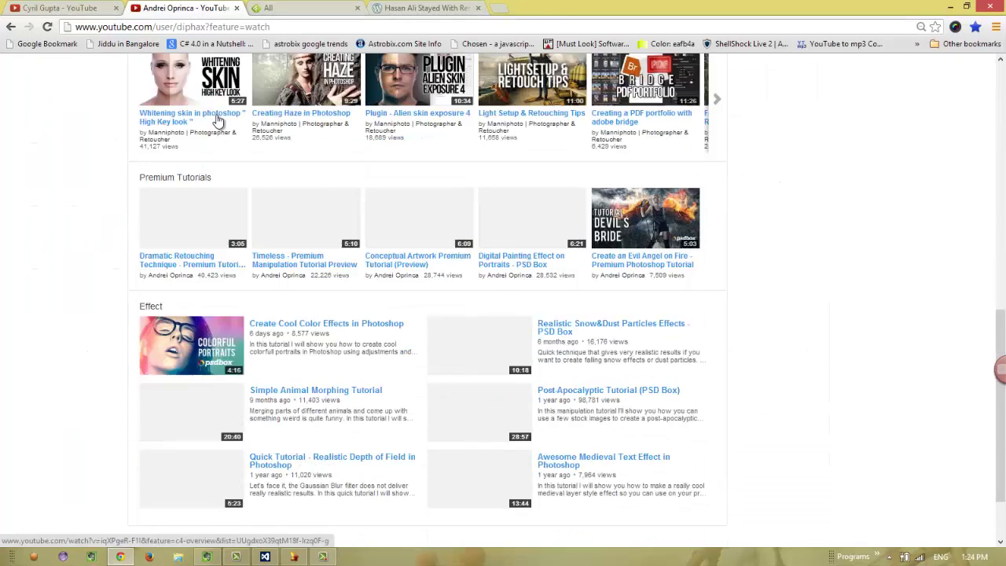
scroll(234, 133, "up", 5)
left_click(299, 200)
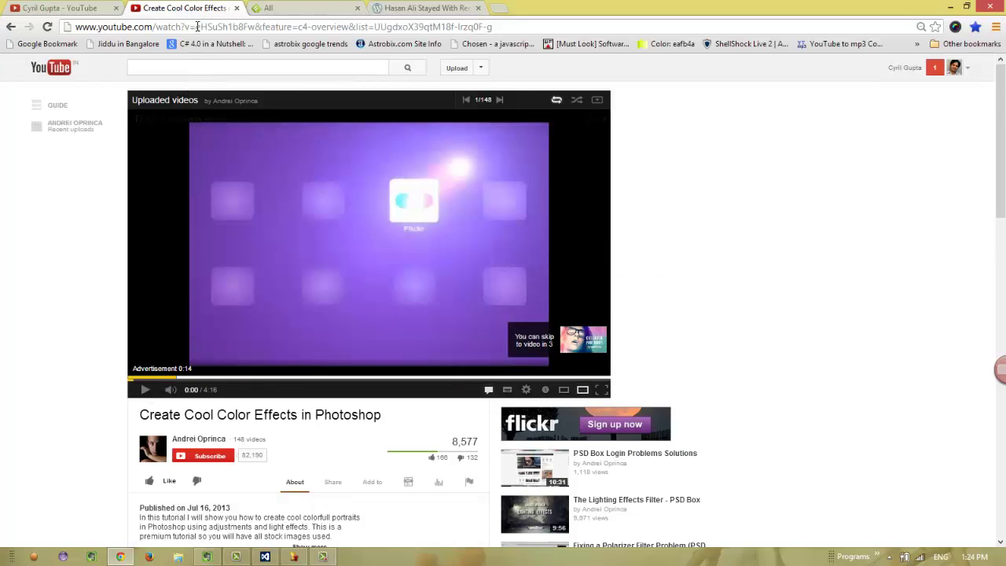
left_click(200, 27)
Step: Switch to TubeMarket Jeet and submit a YouTube page harvest of users from the copied video URL into the Photoshop users group
key("alt+Tab")
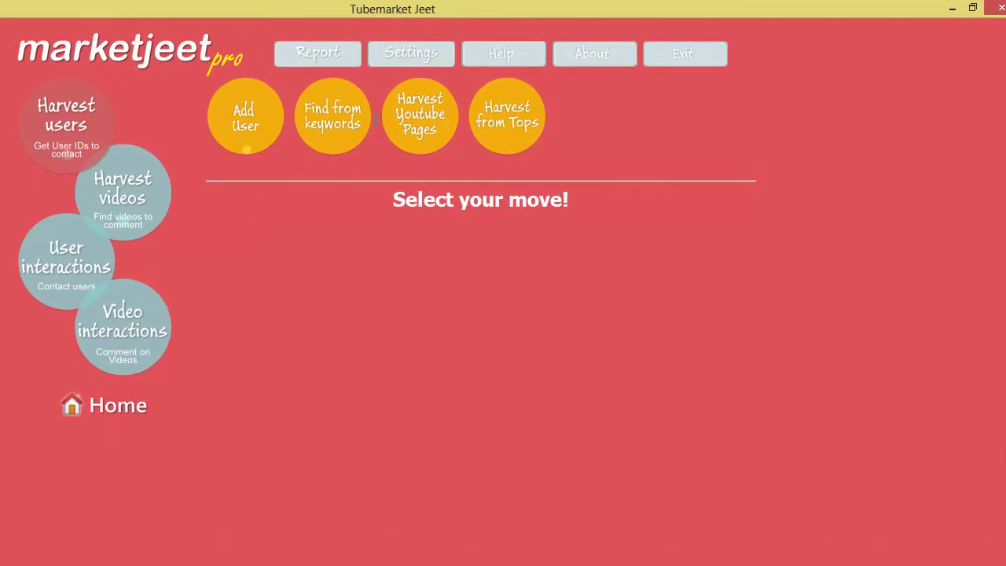
left_click(392, 117)
left_click(409, 326)
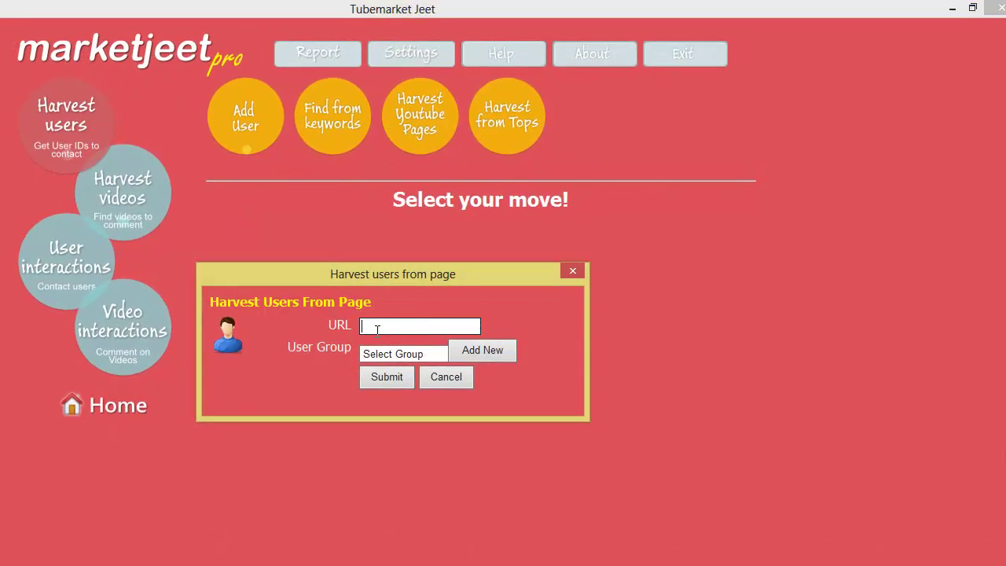
key("ctrl+v")
left_click(395, 354)
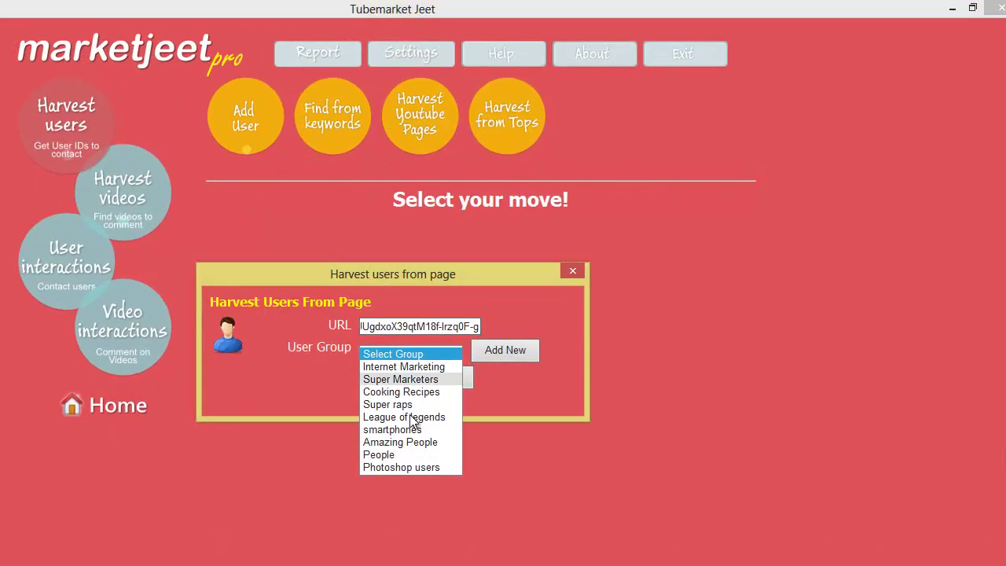
left_click(406, 468)
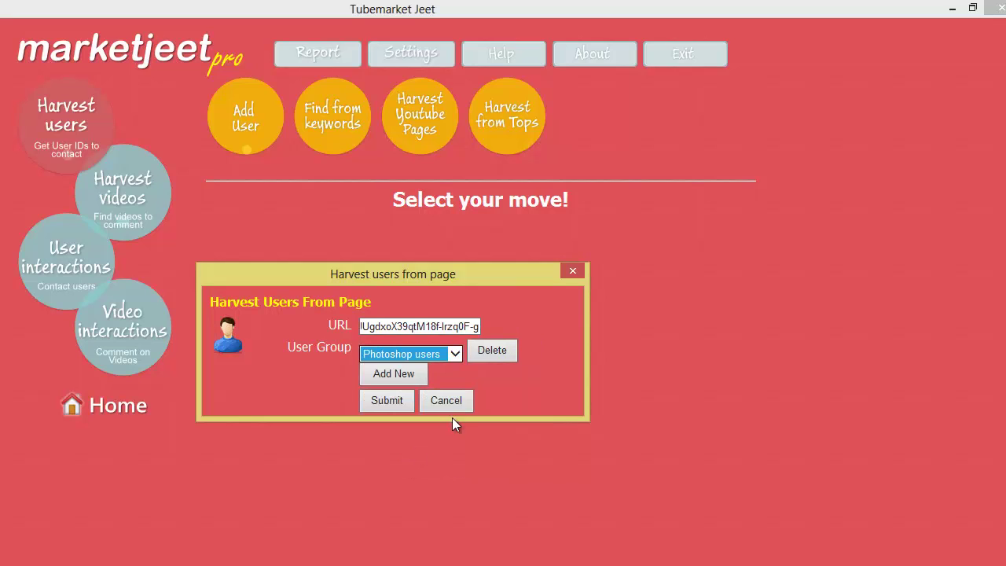
left_click(409, 405)
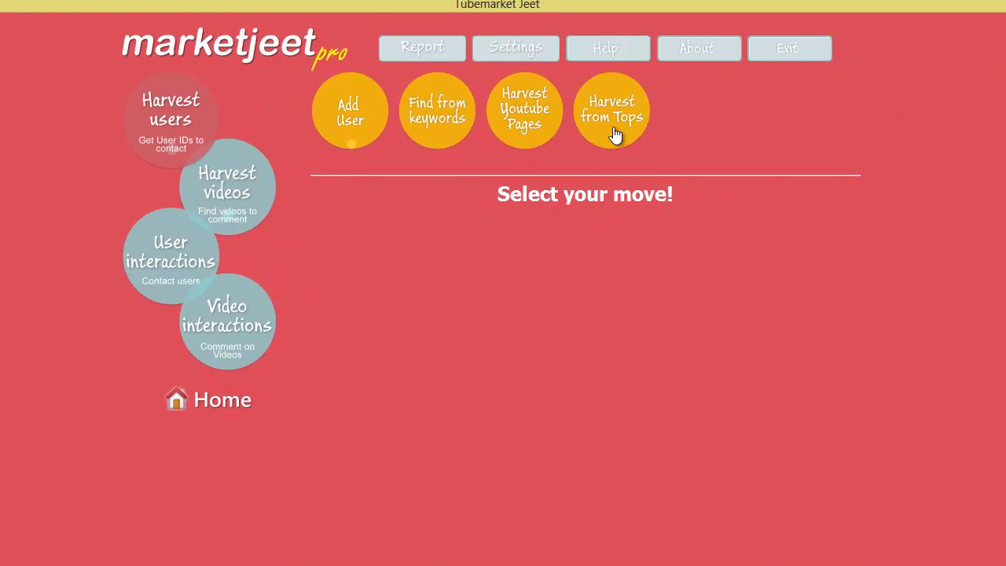
Step: Submit a top-feeds user harvest for the Most Discussed feed with 250 target results into the Photoshop users group
left_click(605, 128)
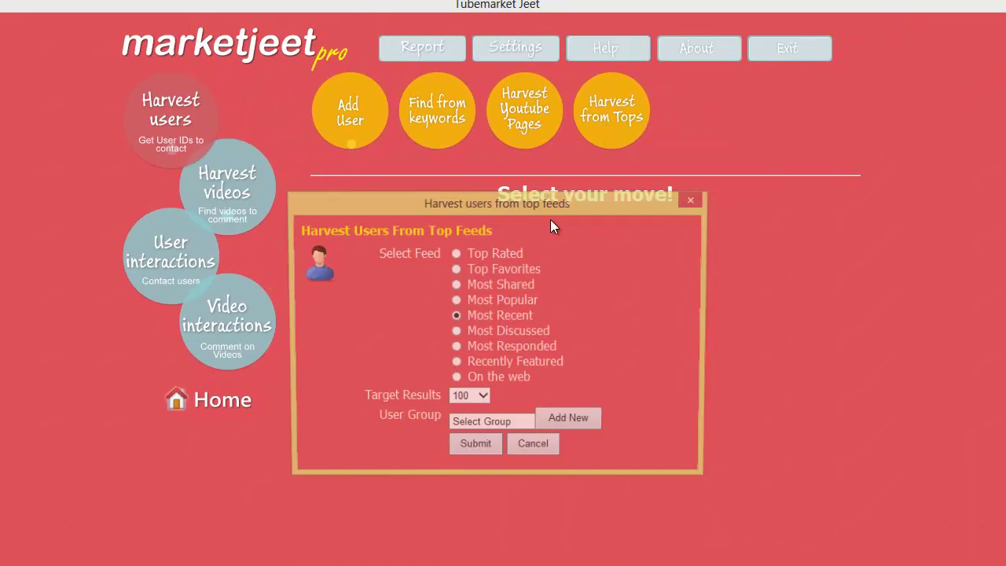
left_click(500, 258)
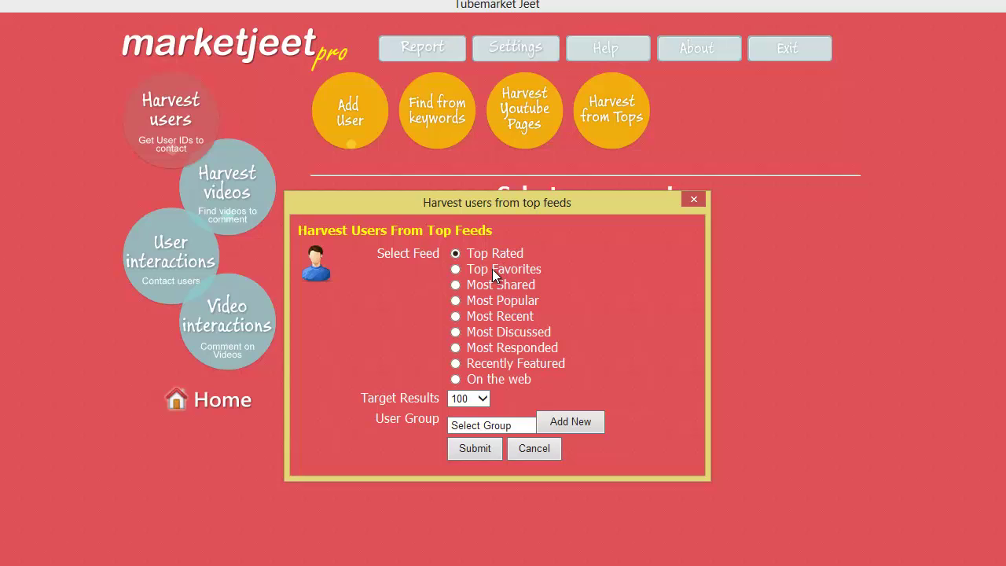
left_click(492, 269)
left_click(481, 353)
left_click(483, 397)
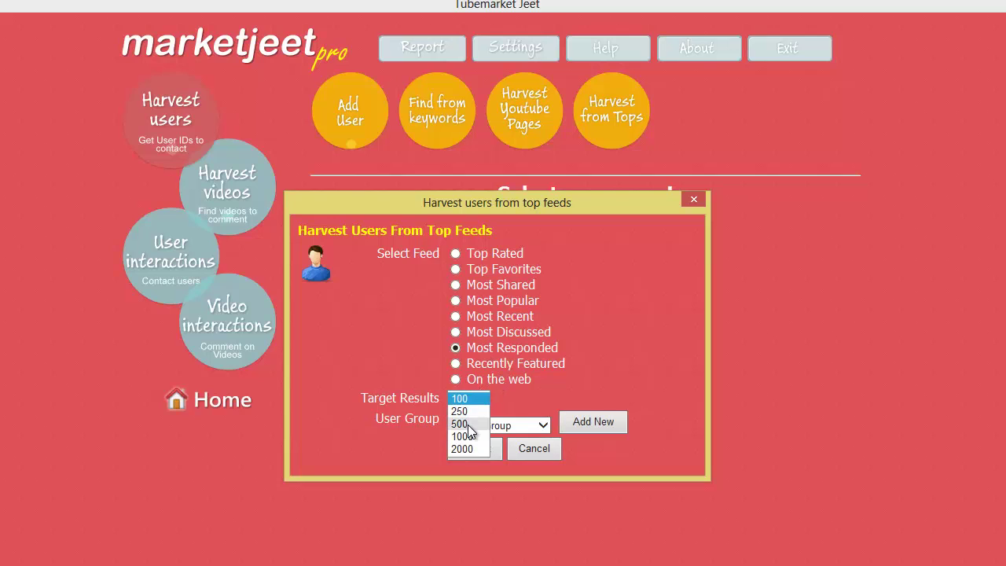
left_click(475, 335)
left_click(467, 399)
left_click(485, 423)
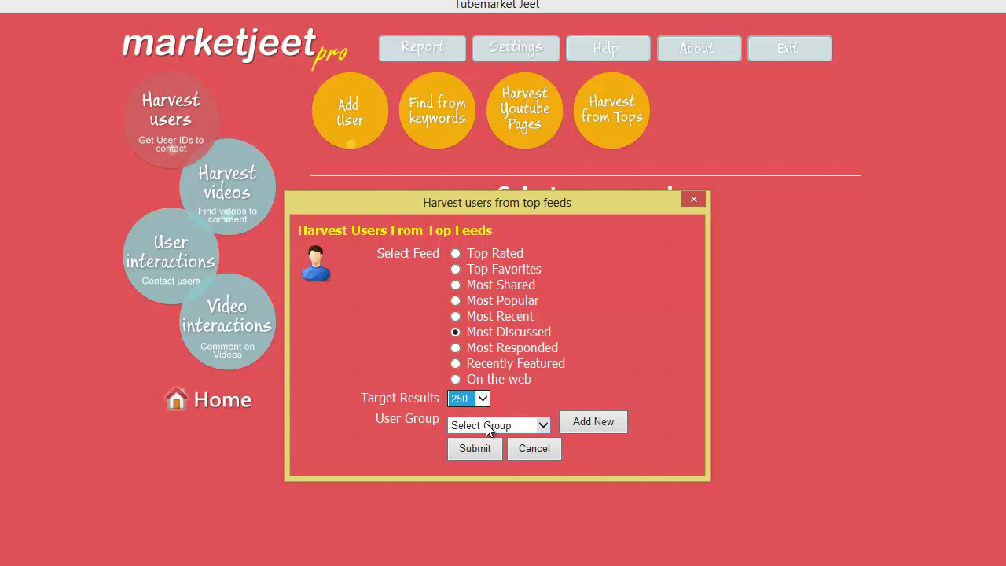
left_click(486, 428)
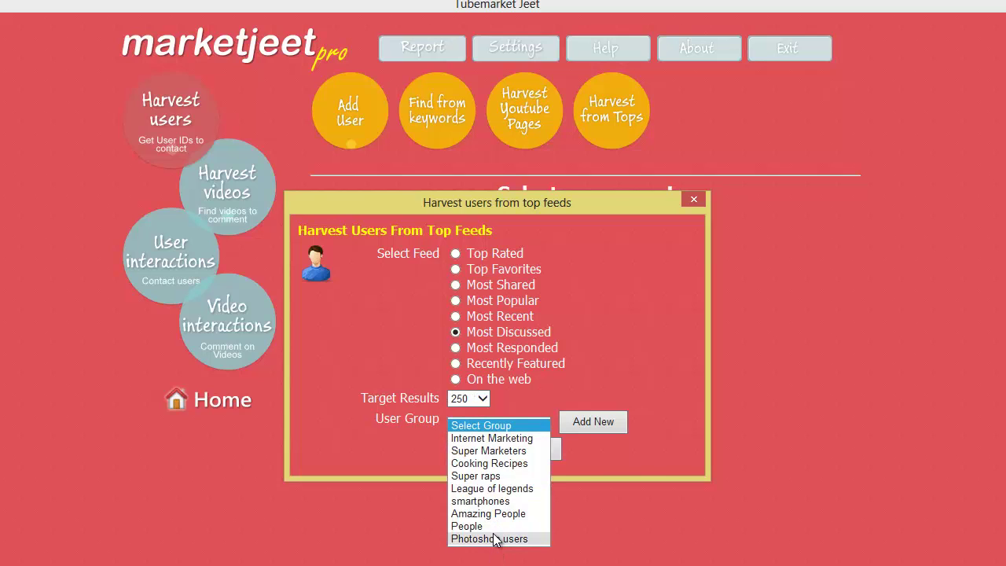
left_click(493, 539)
left_click(473, 510)
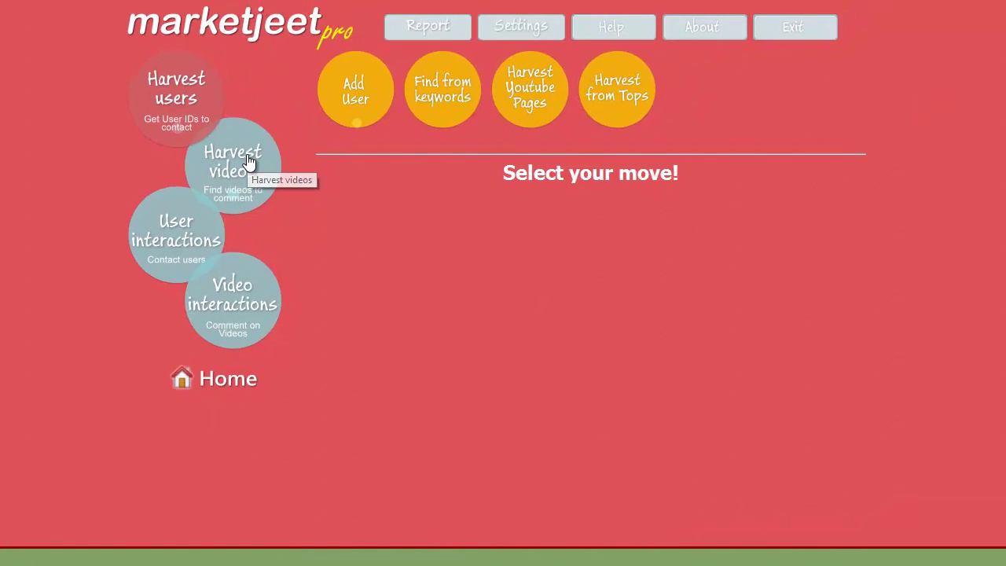
Step: Open the Harvest videos section and review the video groups offered for adding a video by URL, without adding one
left_click(249, 160)
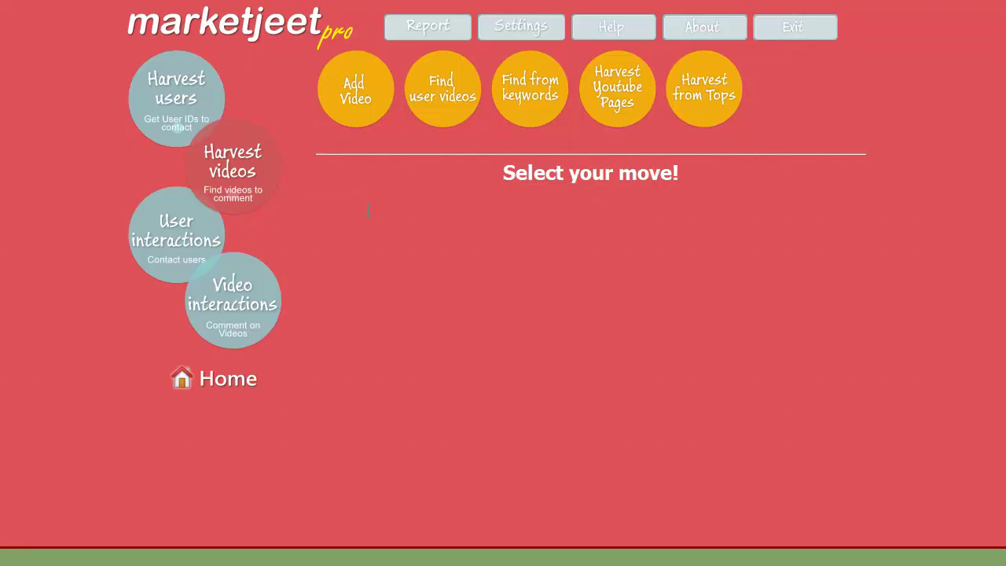
left_click(366, 78)
left_click(515, 322)
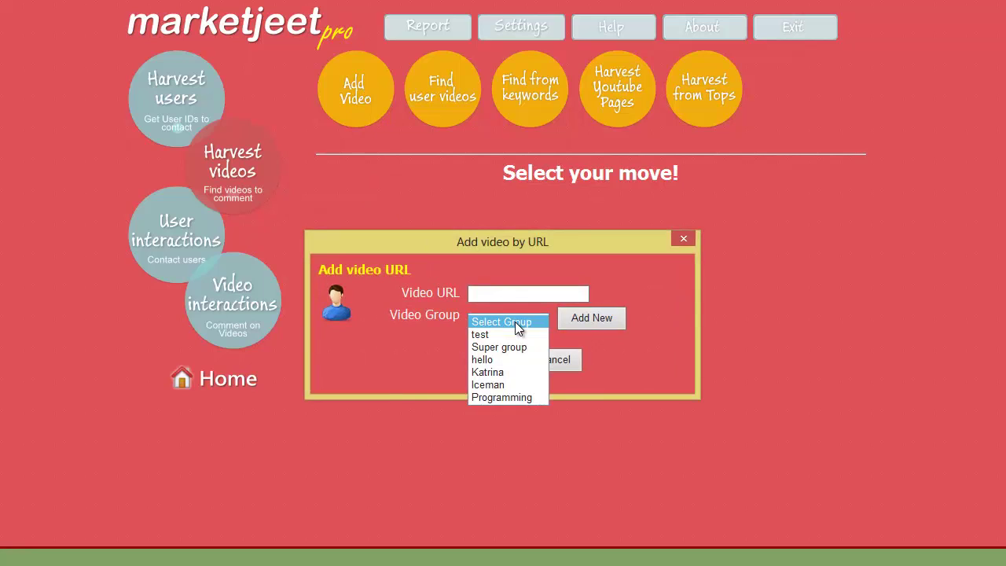
left_click(515, 322)
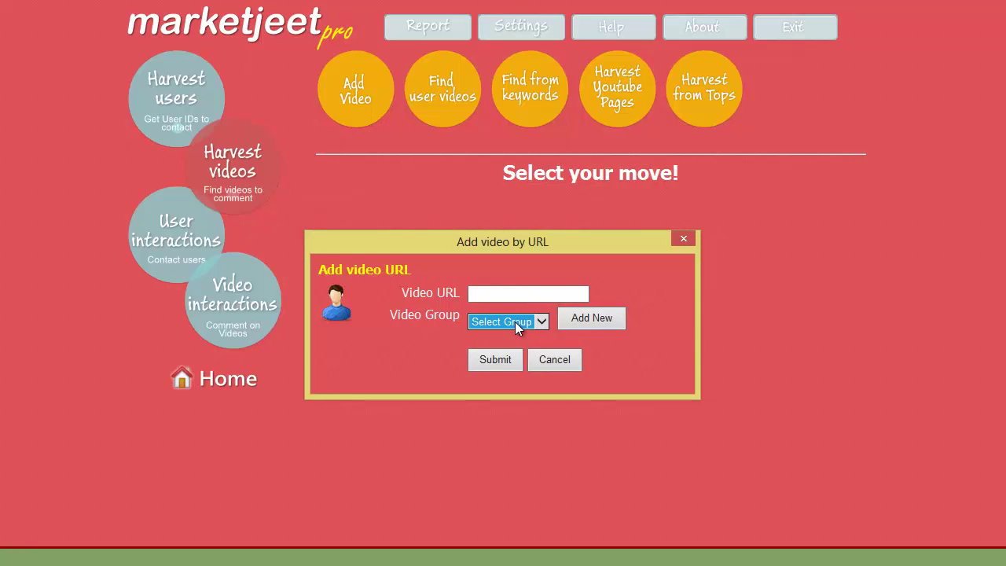
left_click(560, 359)
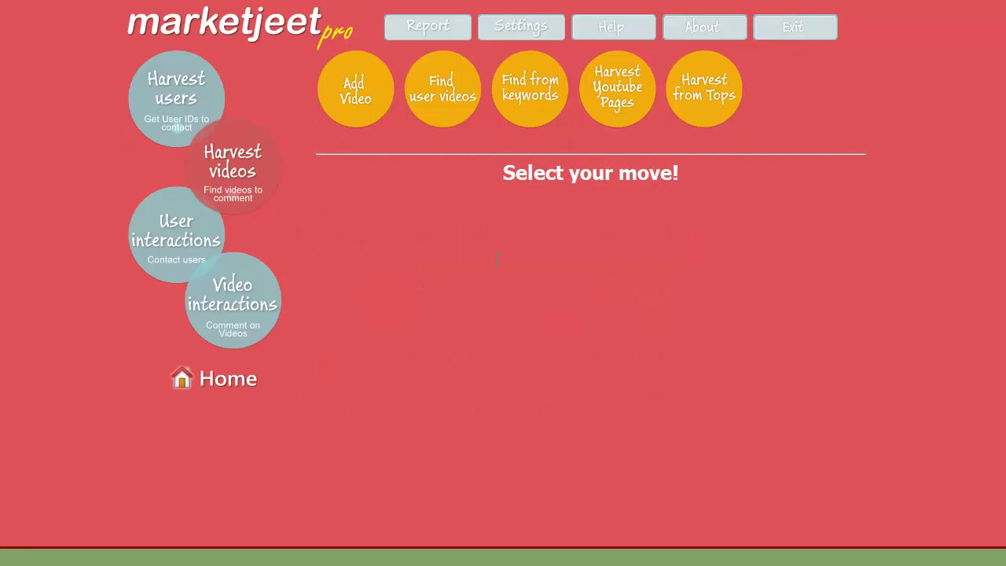
Step: Bring up the Find user videos form, and copy the channel's user ID from its YouTube page address in the browser
left_click(445, 104)
left_click(495, 304)
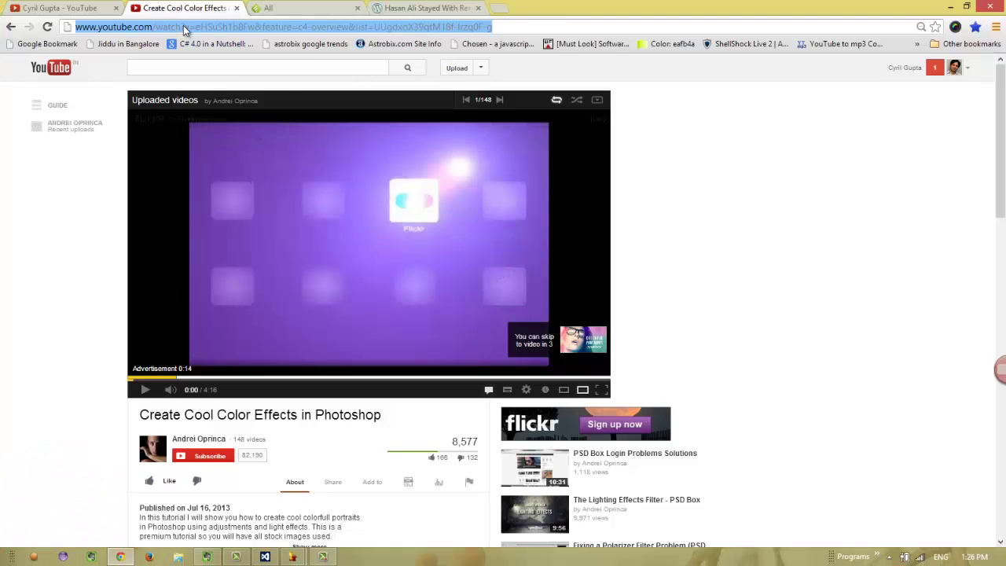
right_click(73, 140)
left_click(74, 144)
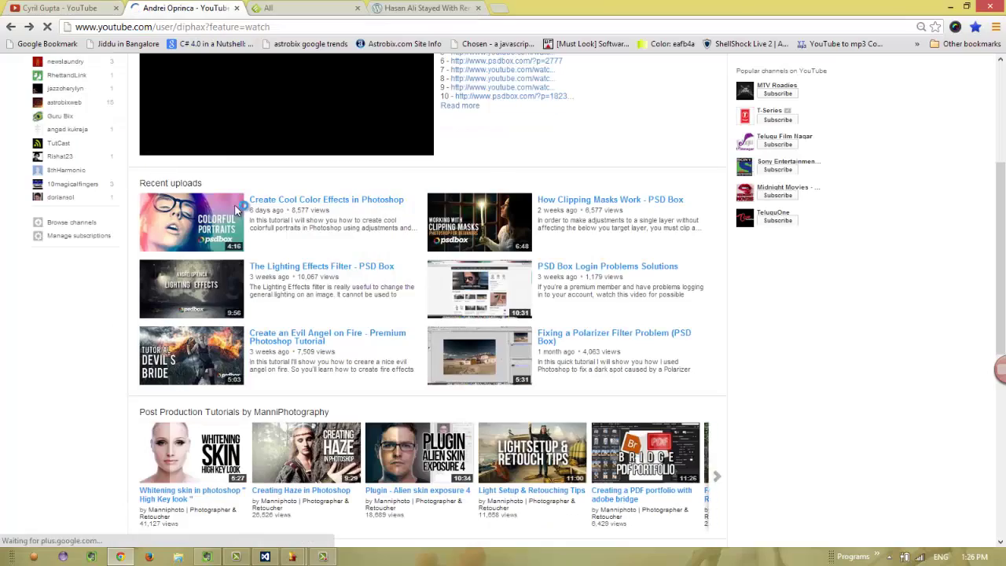
scroll(233, 212, "up", 3)
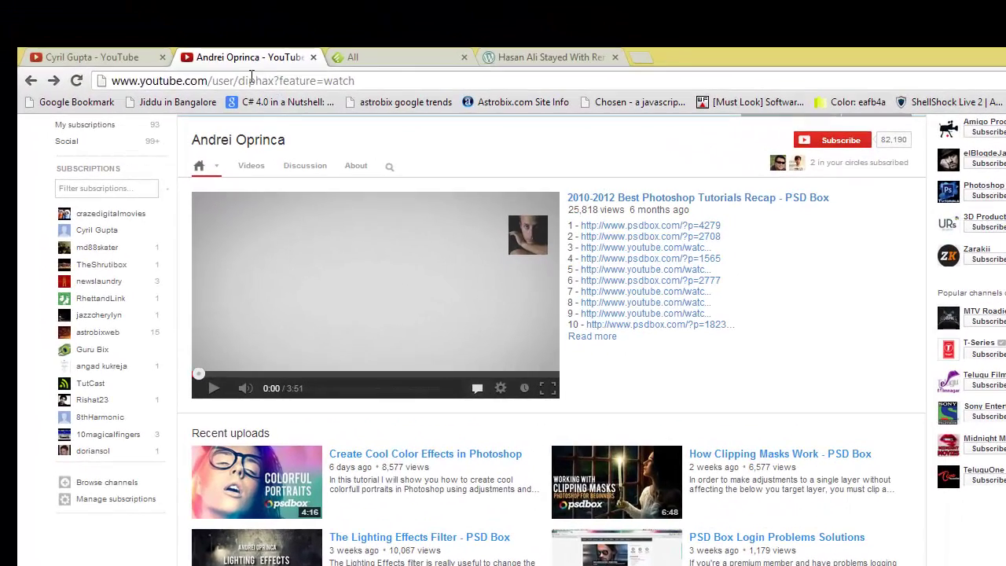
left_click(188, 36)
left_click(188, 36)
left_click_drag(240, 81, 274, 82)
key("ctrl+c")
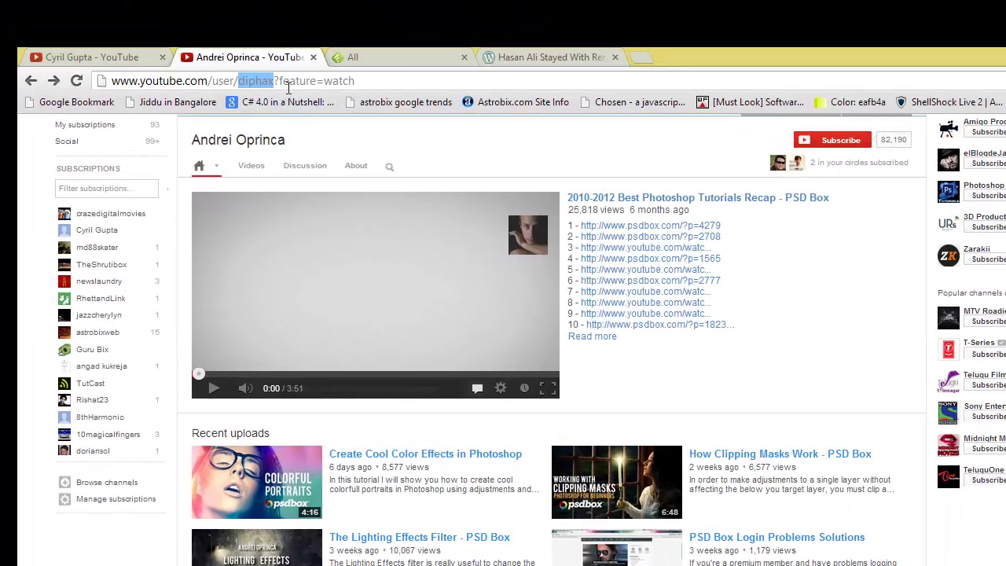
Step: Back in TubeMarket Jeet, submit a video search for the copied user ID with 100 target results into the test group
key("alt+Tab")
key("ctrl+v")
left_click(646, 402)
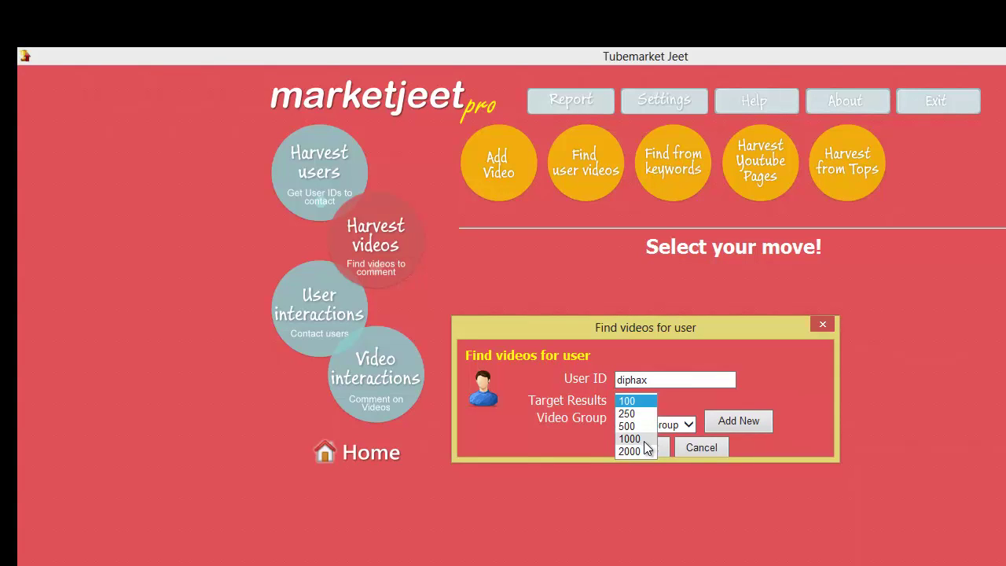
left_click(629, 401)
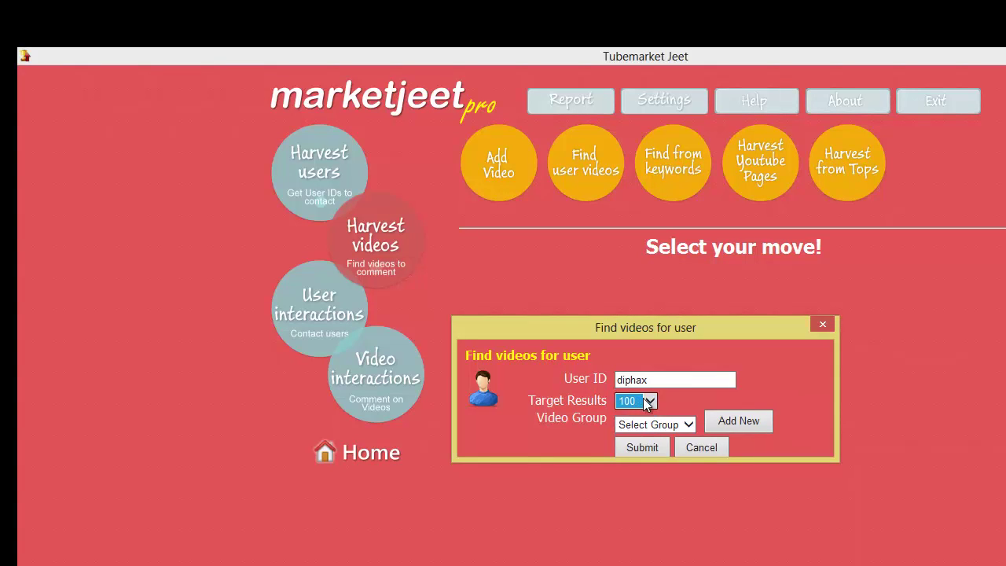
left_click(688, 425)
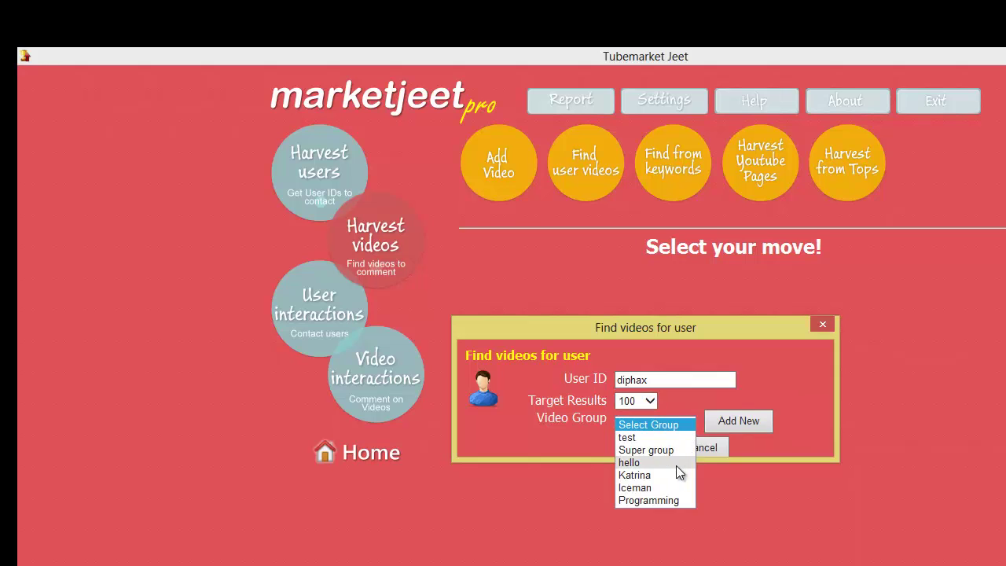
left_click(661, 437)
left_click(658, 454)
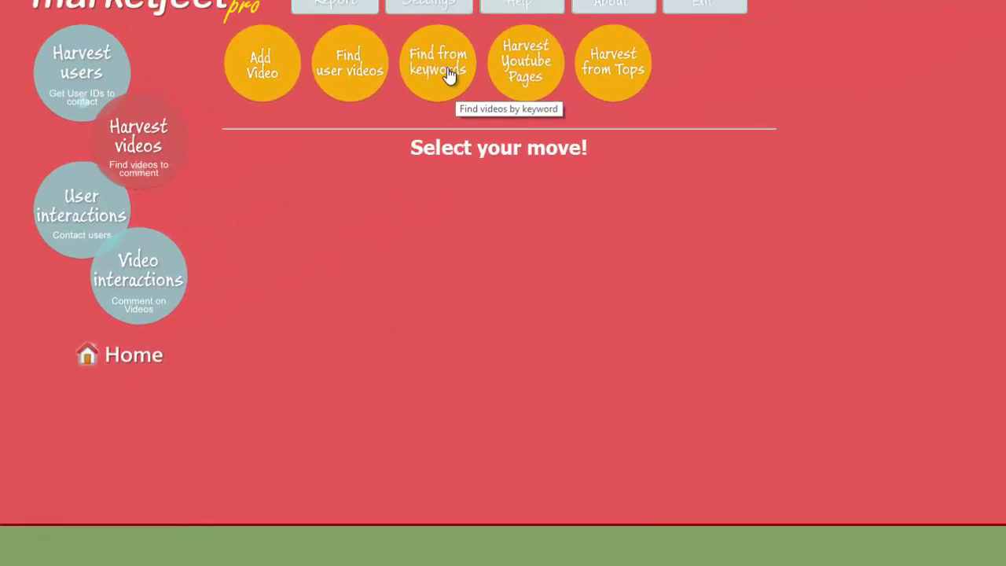
Step: Submit a video search for the keyword "photoshop tutorial" with 250 target results into the test group
left_click(438, 77)
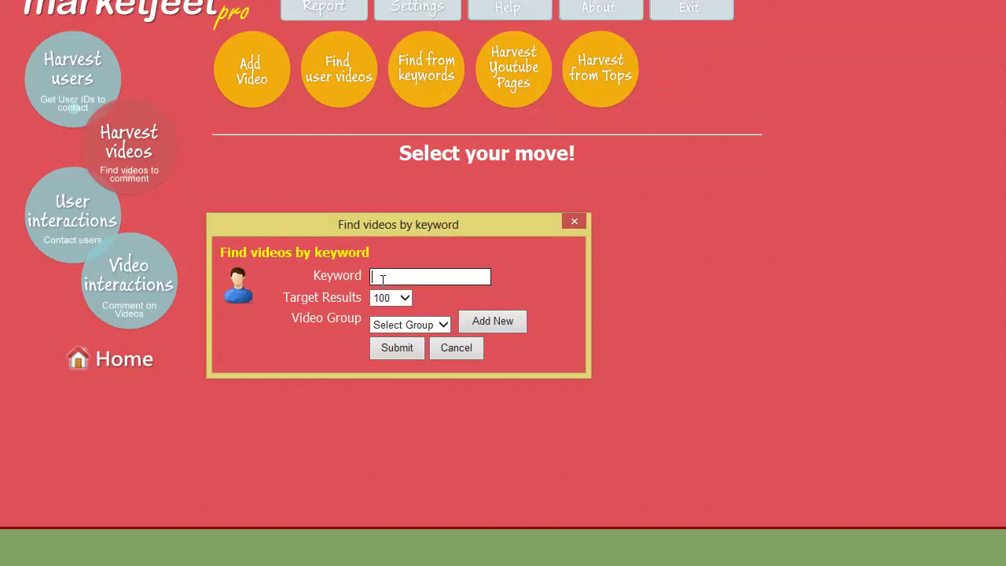
type("photoshop tutorial")
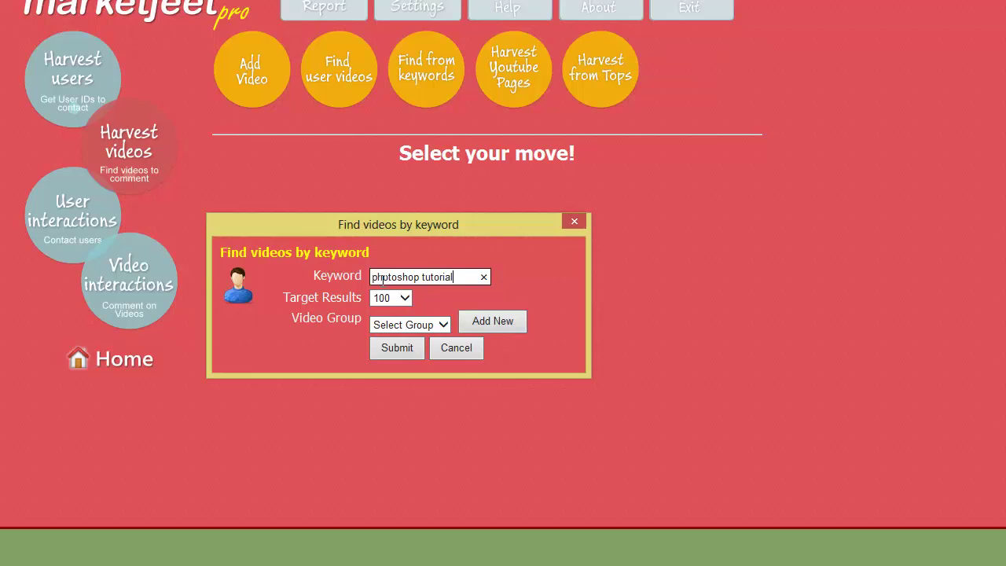
left_click(386, 303)
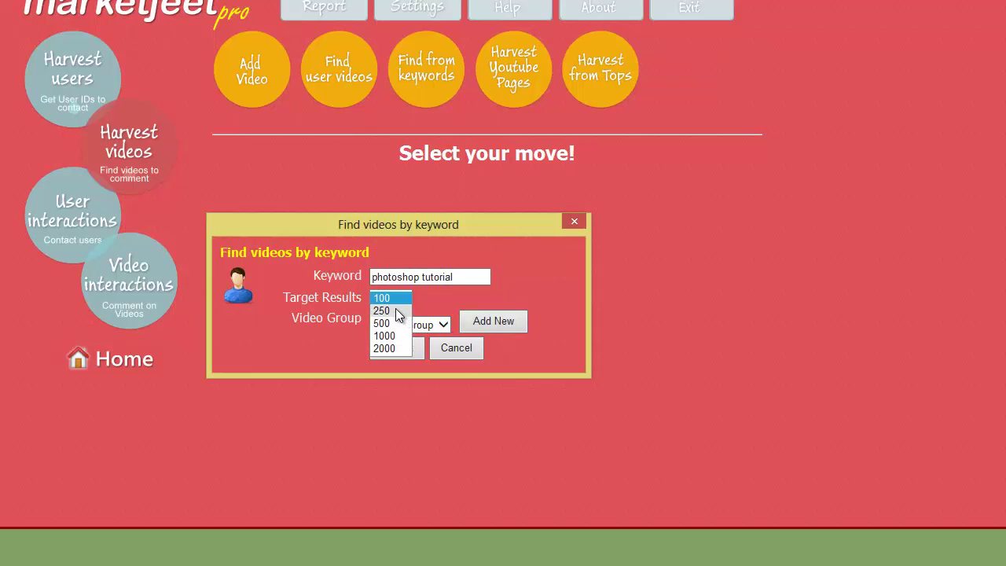
left_click(396, 311)
left_click(402, 327)
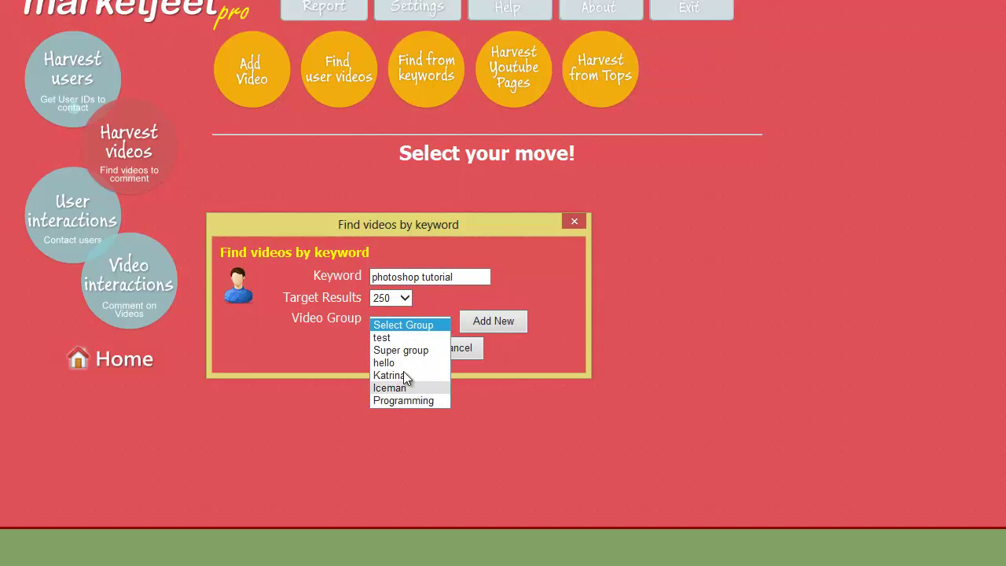
left_click(397, 339)
left_click(403, 347)
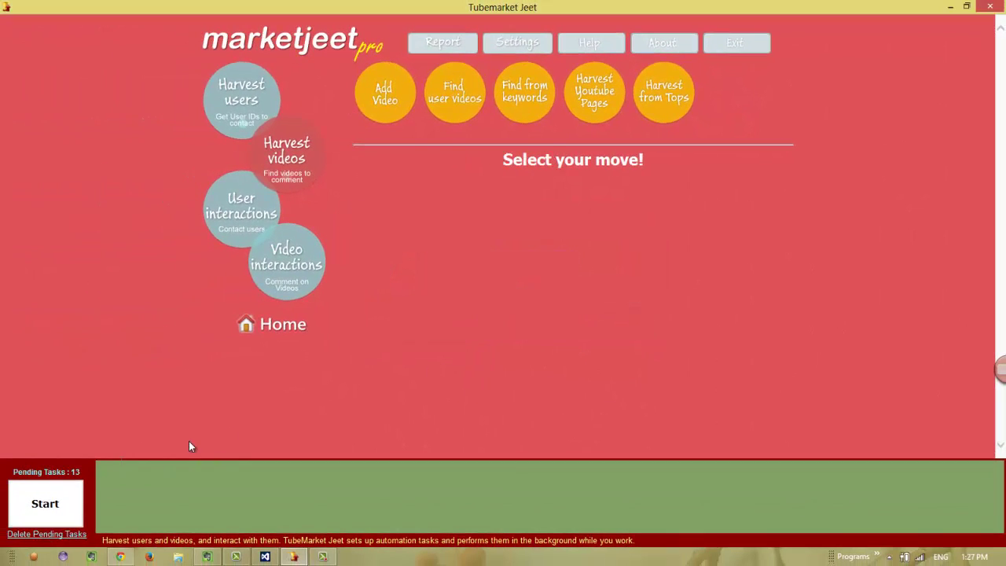
Step: Review the feeds, target result counts and video groups offered for harvesting videos from top feeds, without submitting a harvest
left_click(667, 108)
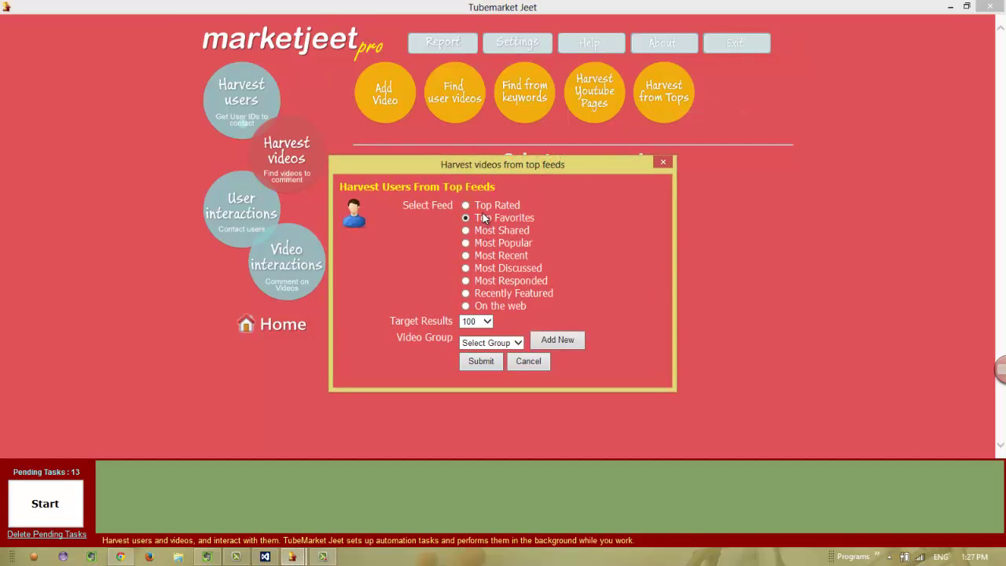
key("Up")
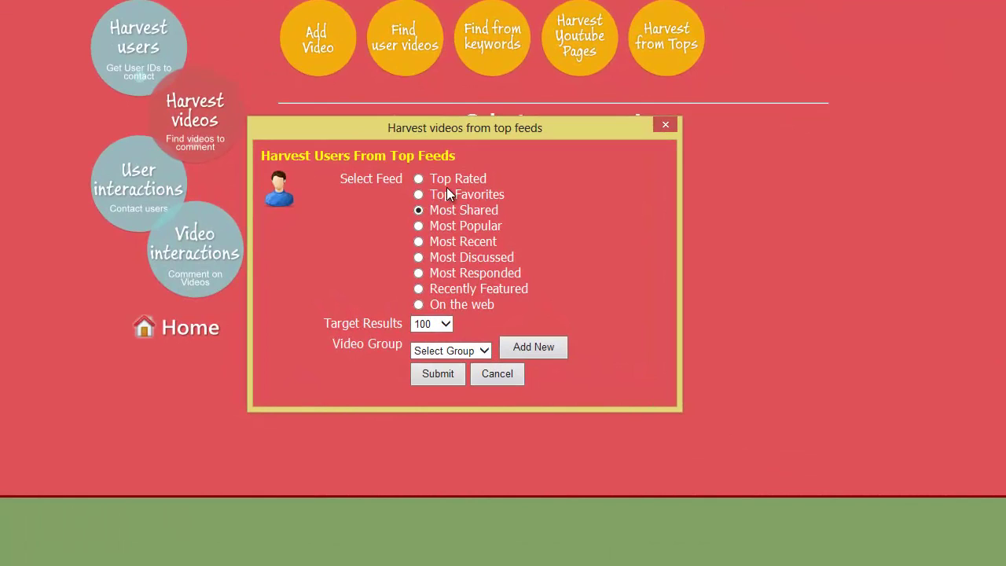
left_click(455, 244)
left_click(454, 226)
left_click(433, 324)
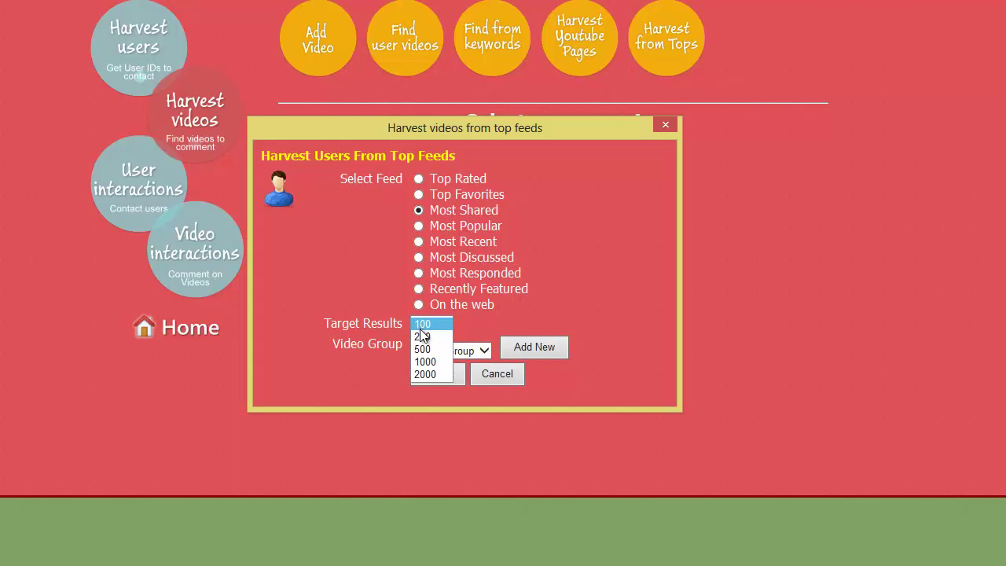
left_click(484, 320)
left_click(420, 353)
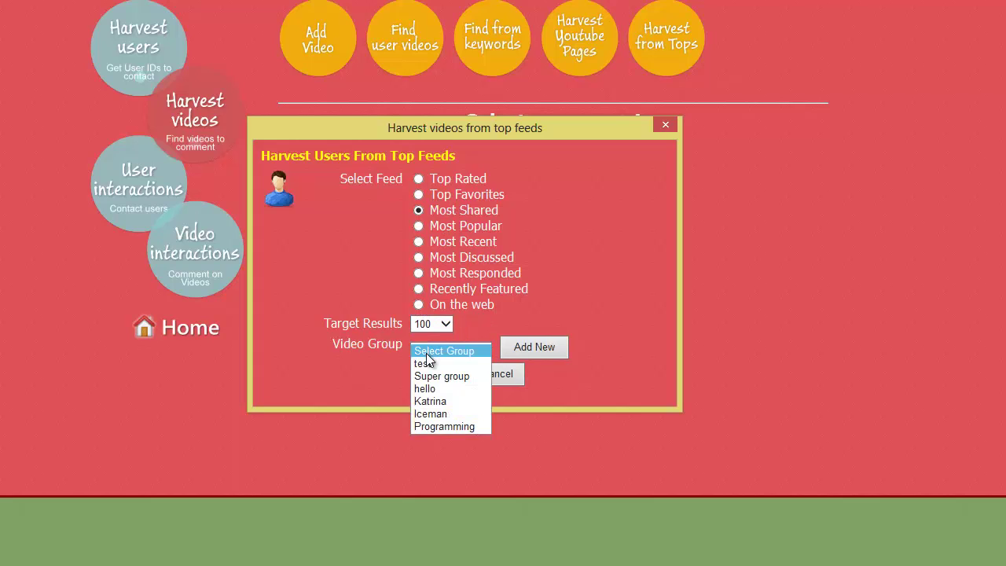
left_click(467, 351)
left_click(508, 376)
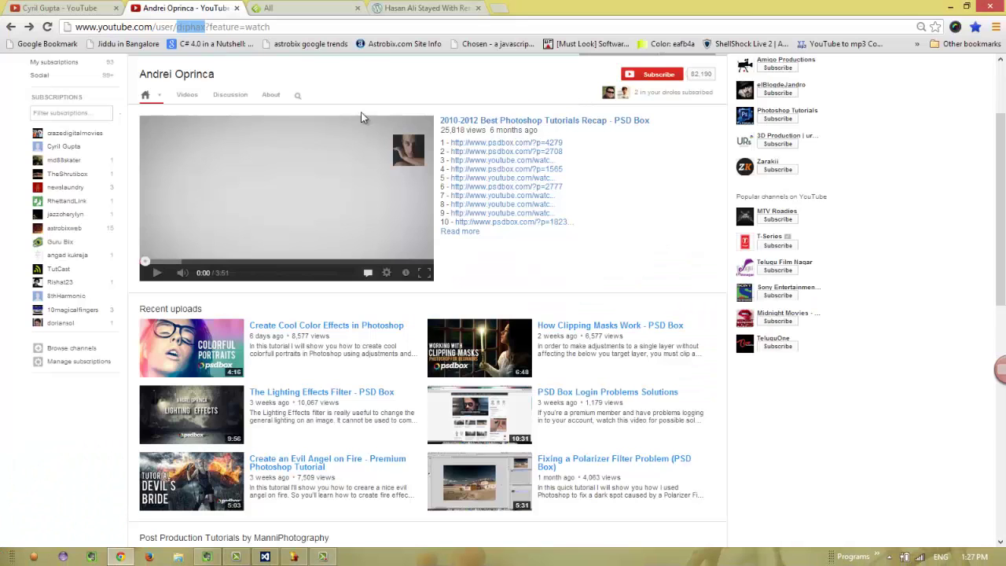
Step: Look over the channel's YouTube page in the browser, and paste its address into TubeMarket Jeet's form for harvesting videos from YouTube pages
scroll(472, 228, "down", 8)
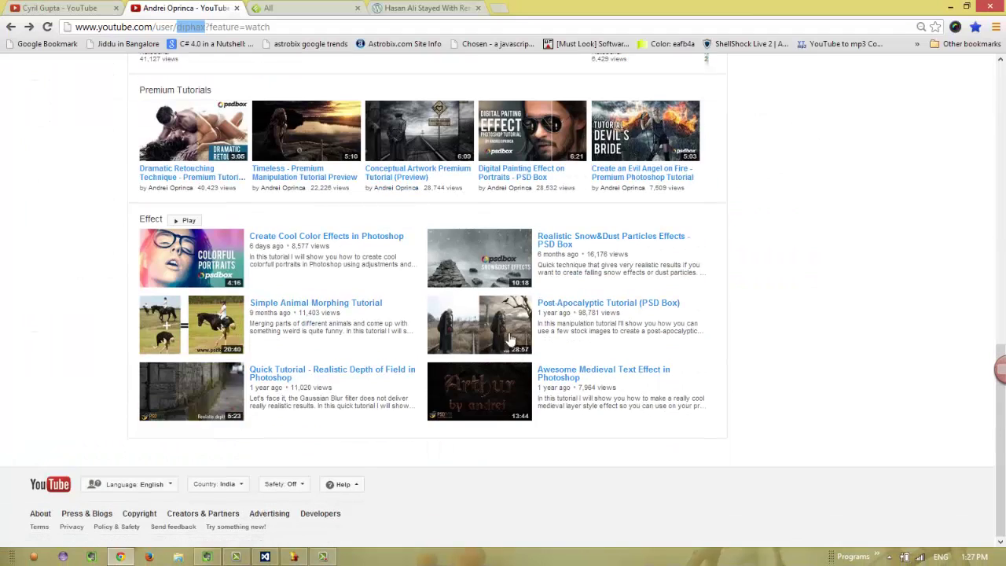
left_click(411, 28)
key("Return")
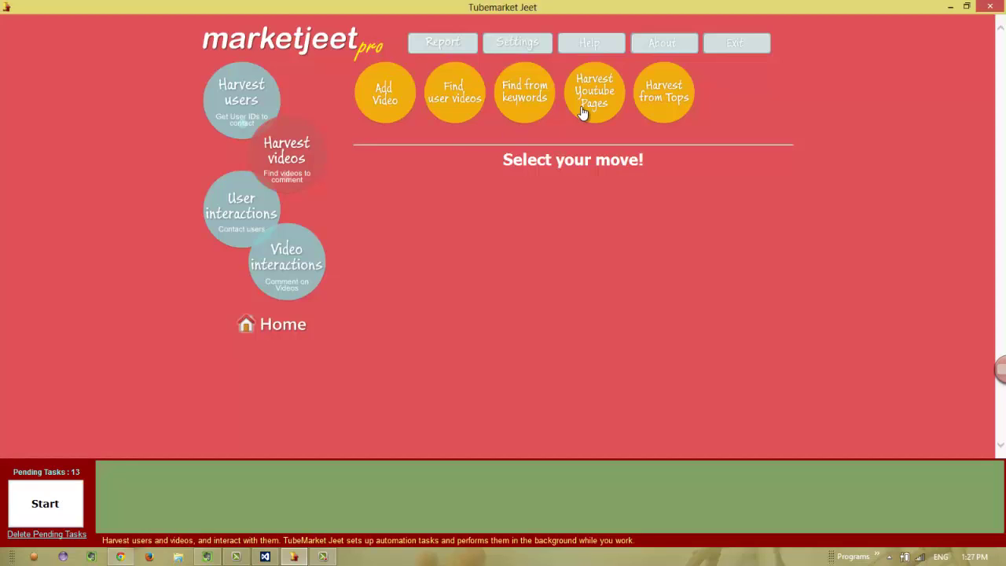
left_click(596, 89)
key("ctrl+v")
left_click(508, 288)
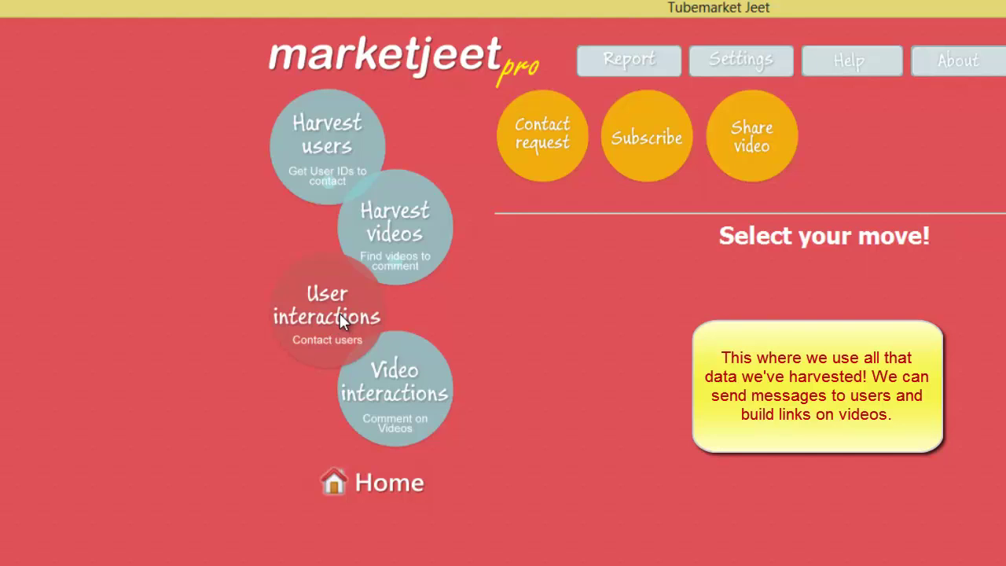
Step: Switch from the Harvest users section to User interactions and bring up the Send Contact Requests form
left_click(339, 167)
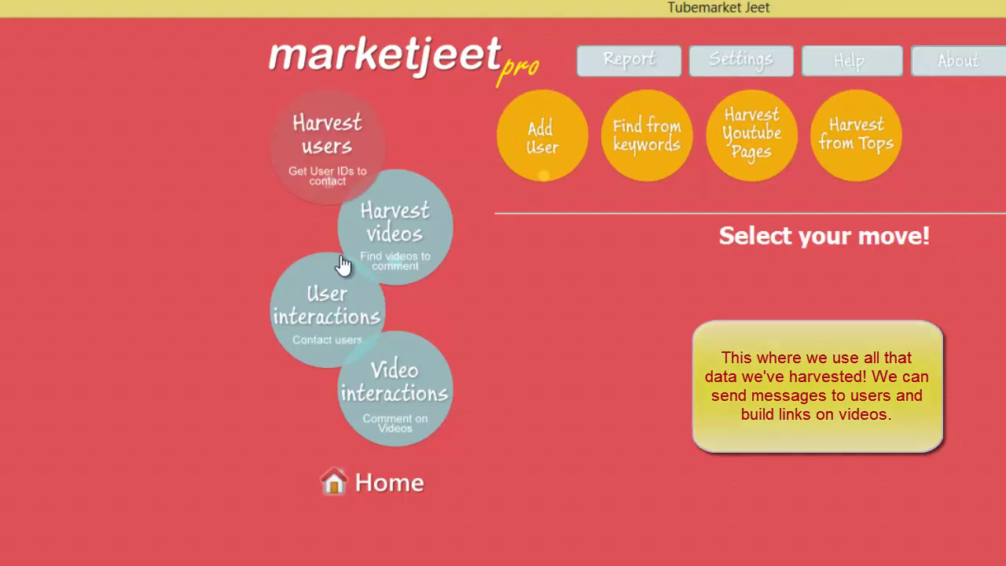
left_click(355, 319)
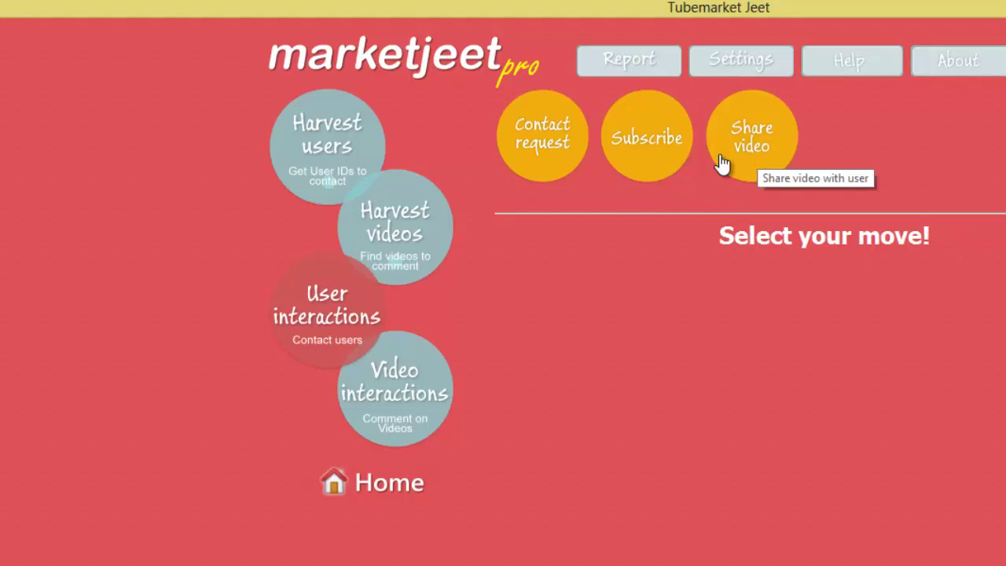
left_click(524, 150)
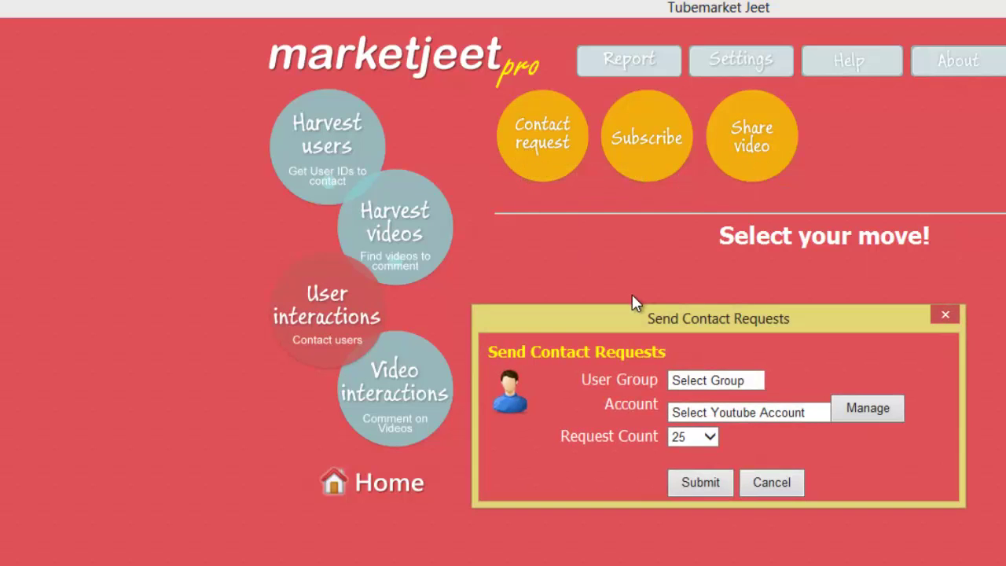
Step: Choose the Photoshop users group and the second listed YouTube account for the contact requests, and briefly open the account management
left_click(702, 381)
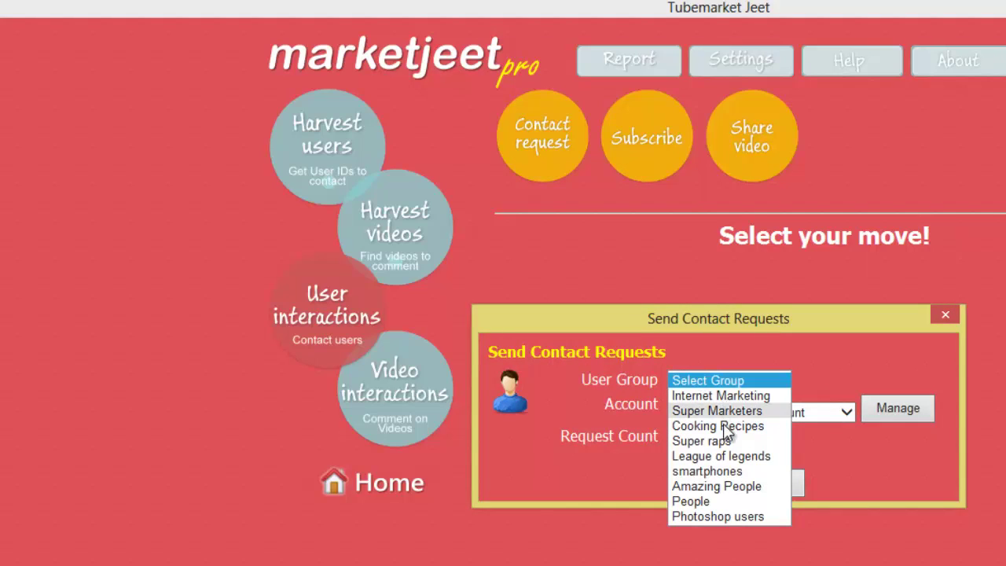
left_click(722, 517)
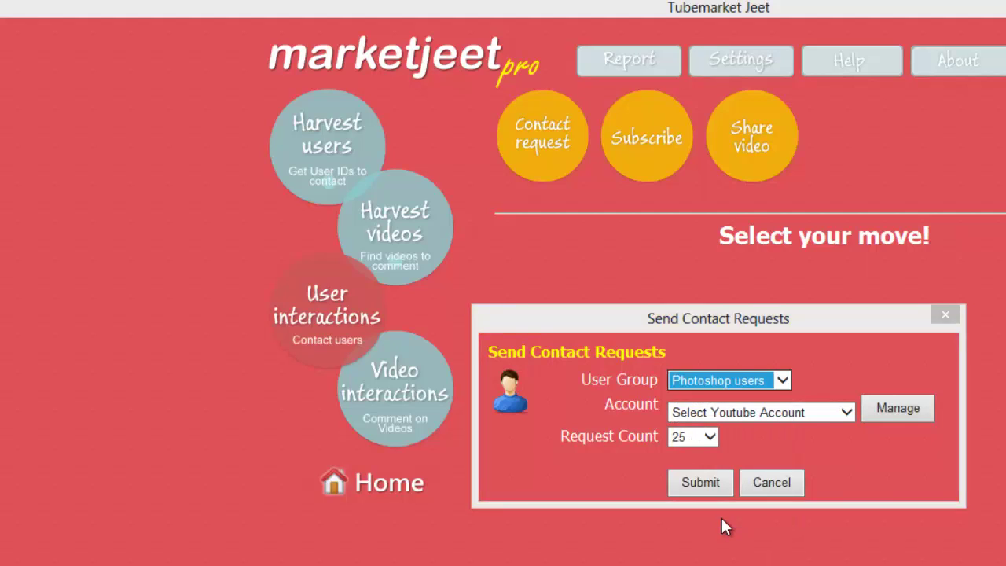
left_click(732, 412)
left_click(731, 383)
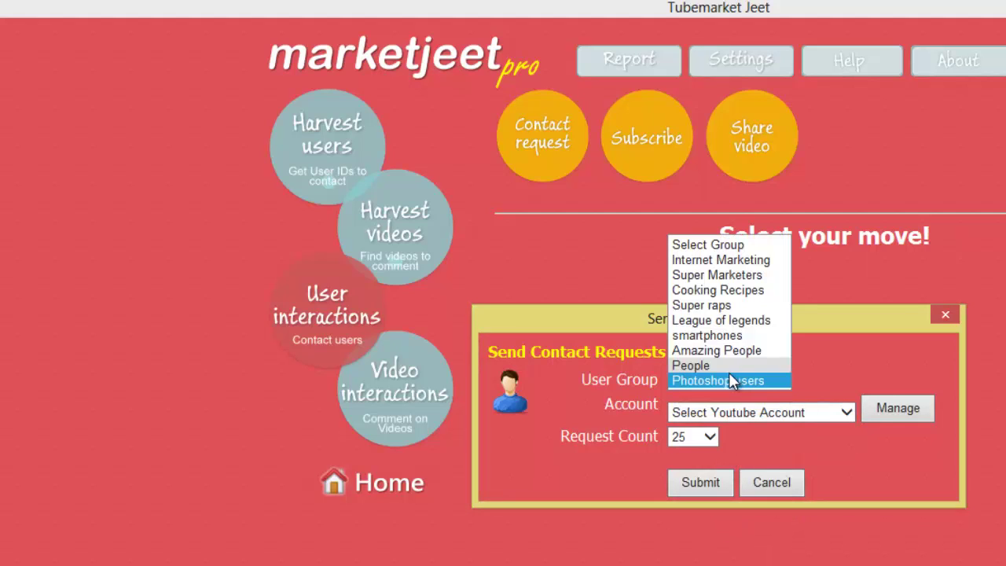
left_click(727, 380)
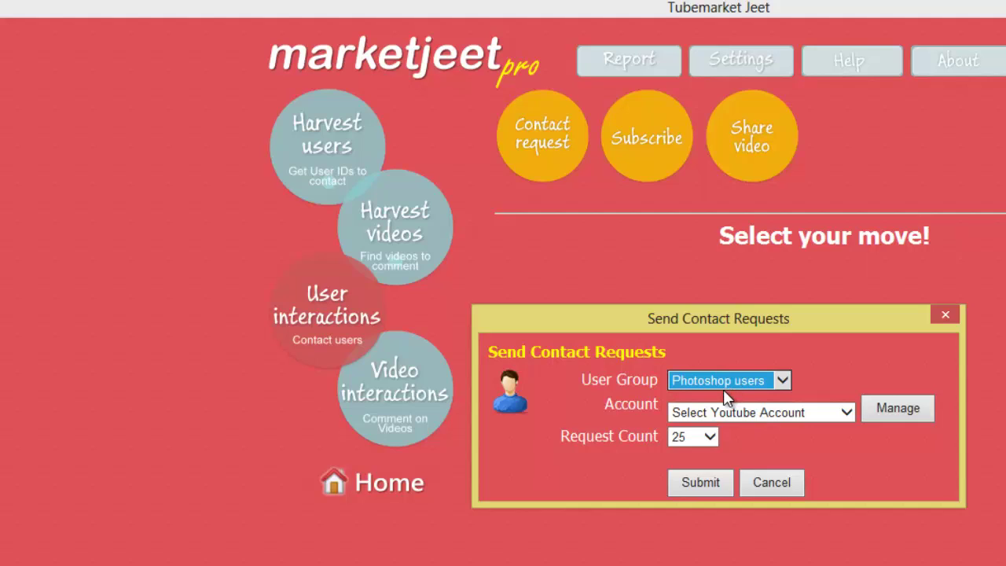
left_click(733, 410)
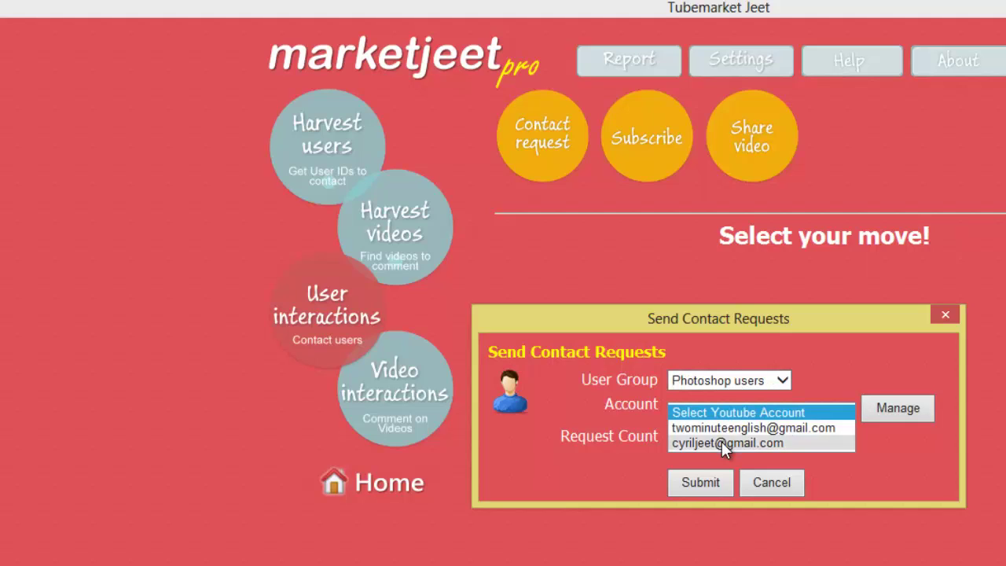
left_click(722, 442)
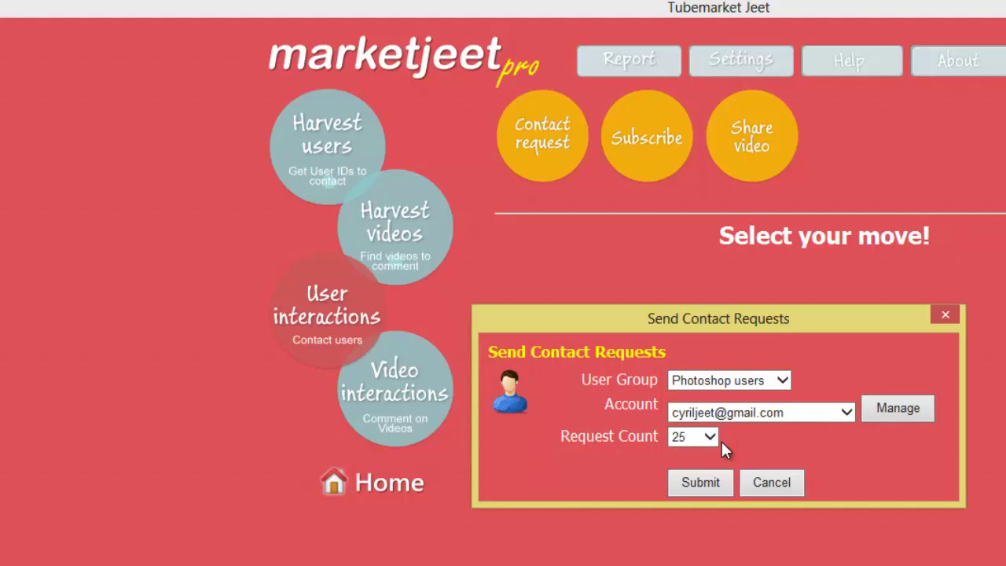
left_click(878, 406)
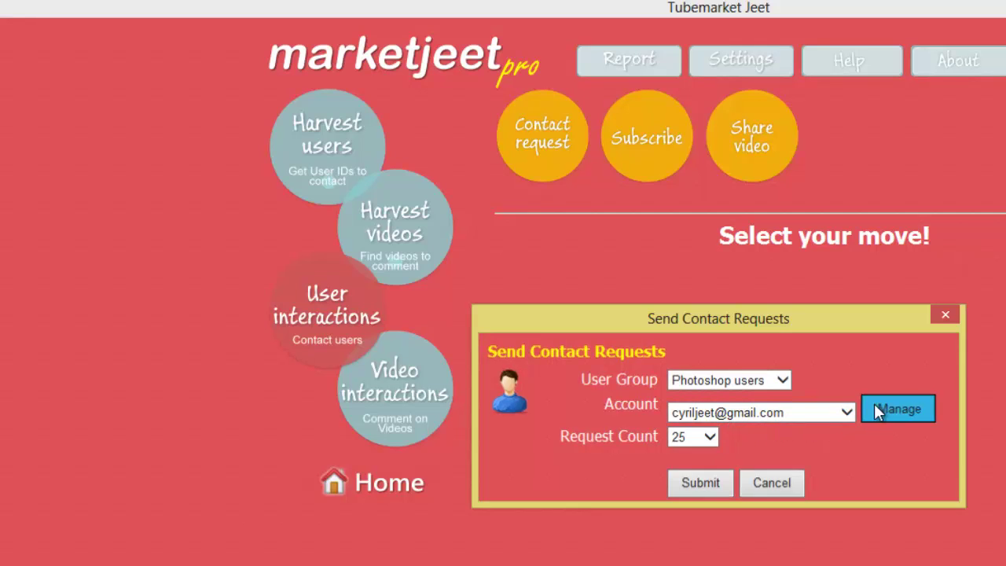
left_click(435, 298)
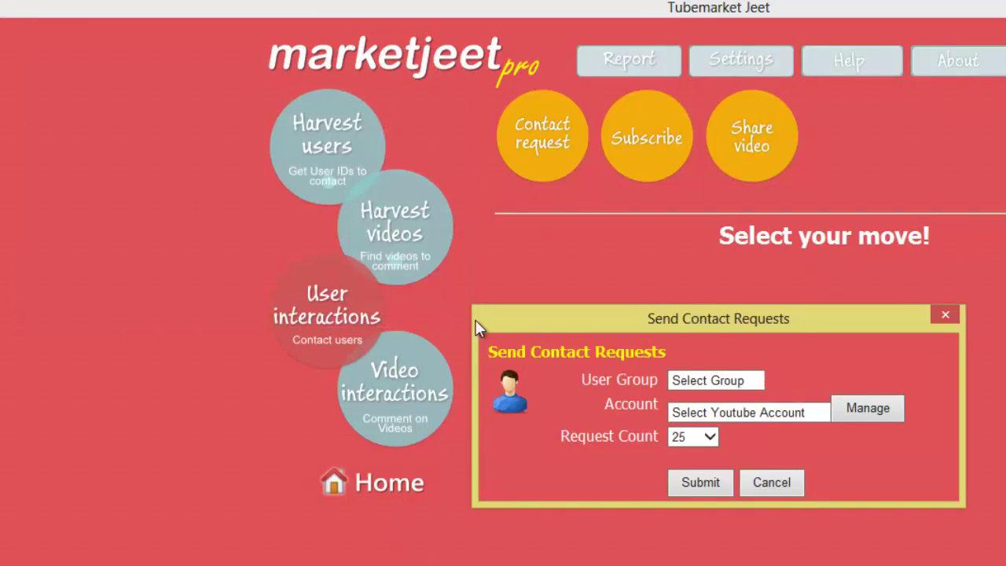
Step: Submit 50 contact requests to the Photoshop users group from the second listed YouTube account
left_click(692, 439)
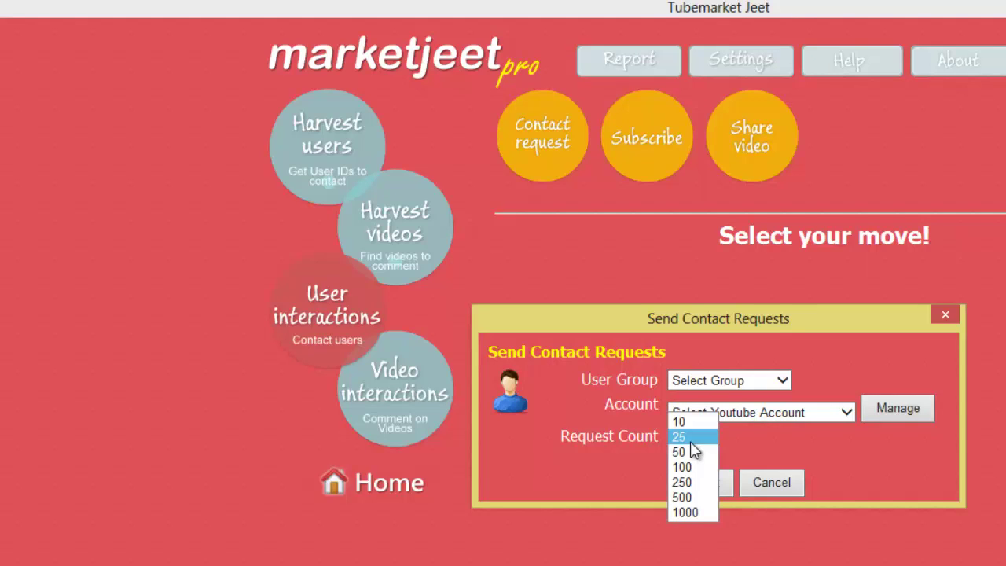
left_click(690, 452)
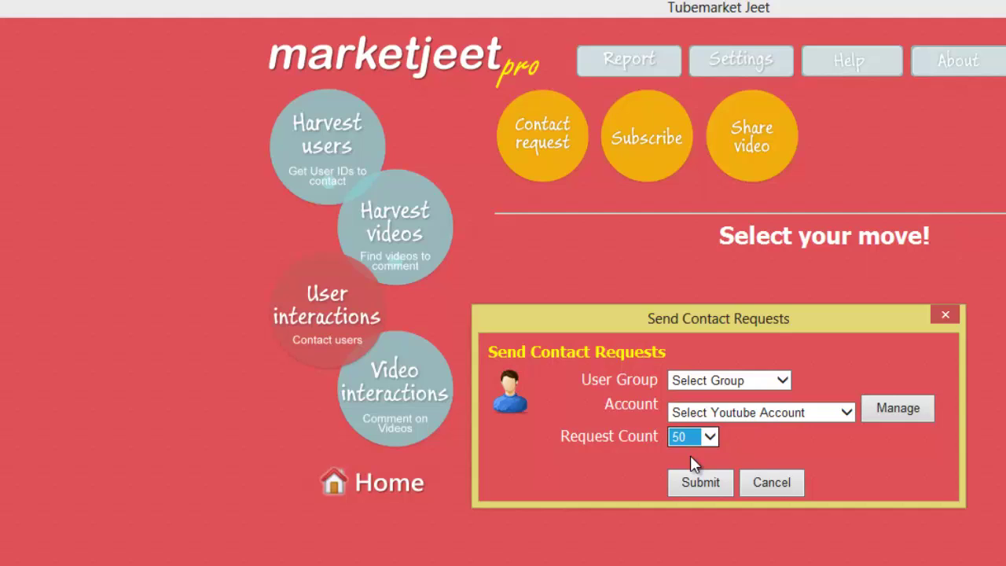
left_click(703, 482)
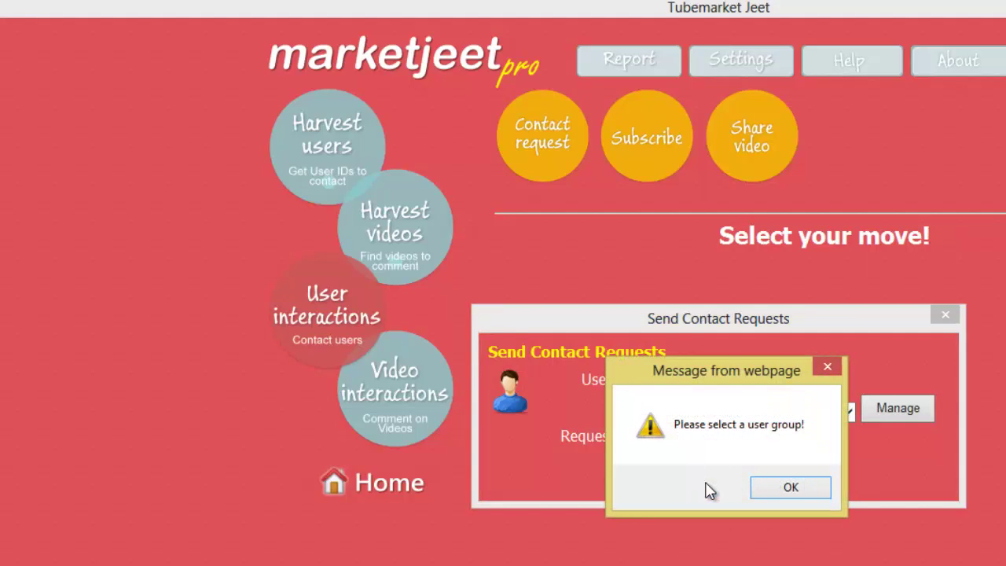
left_click(820, 487)
left_click(714, 382)
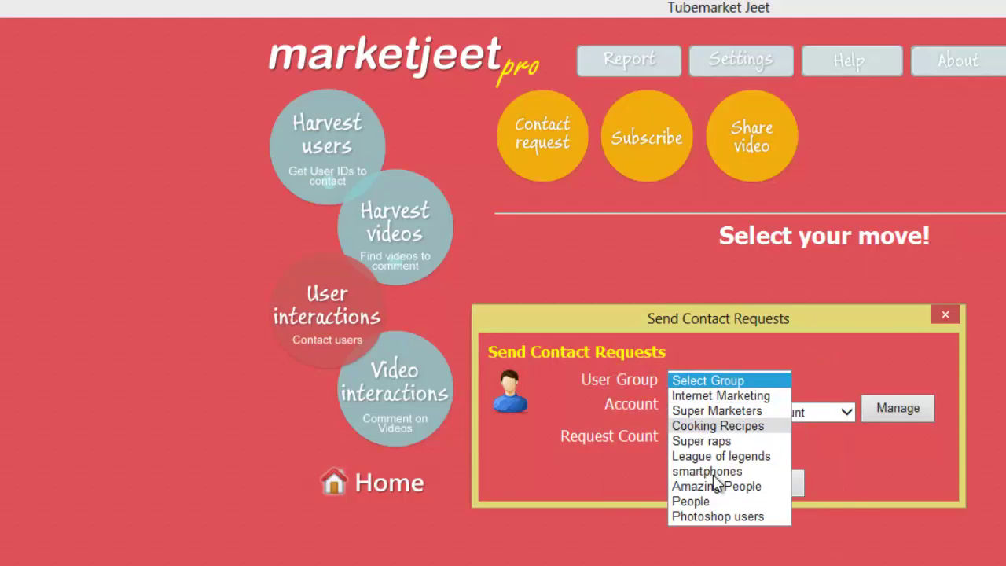
left_click(722, 519)
left_click(725, 413)
left_click(717, 439)
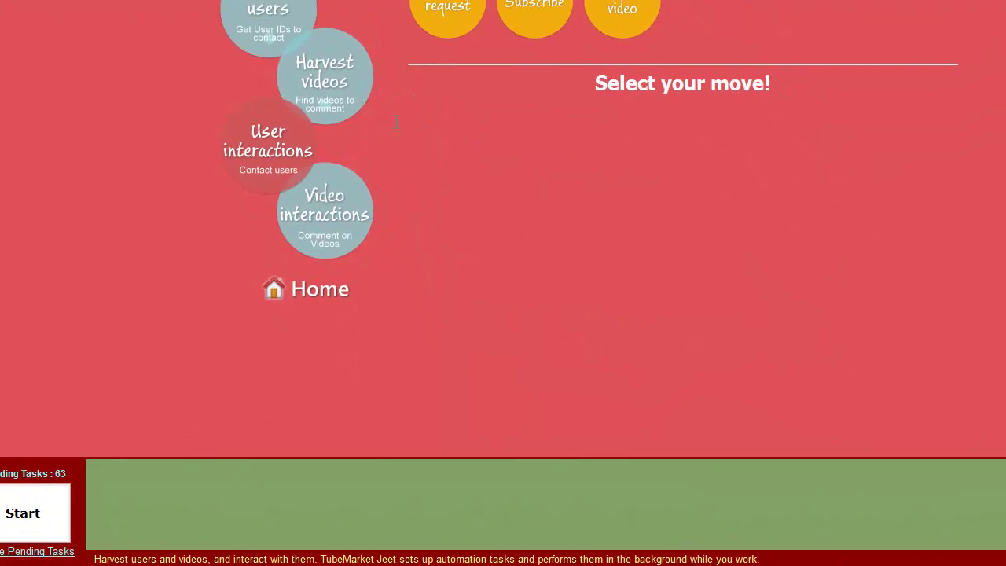
Step: Submit 25 subscription requests to the Photoshop users group from the second listed YouTube account
left_click(441, 56)
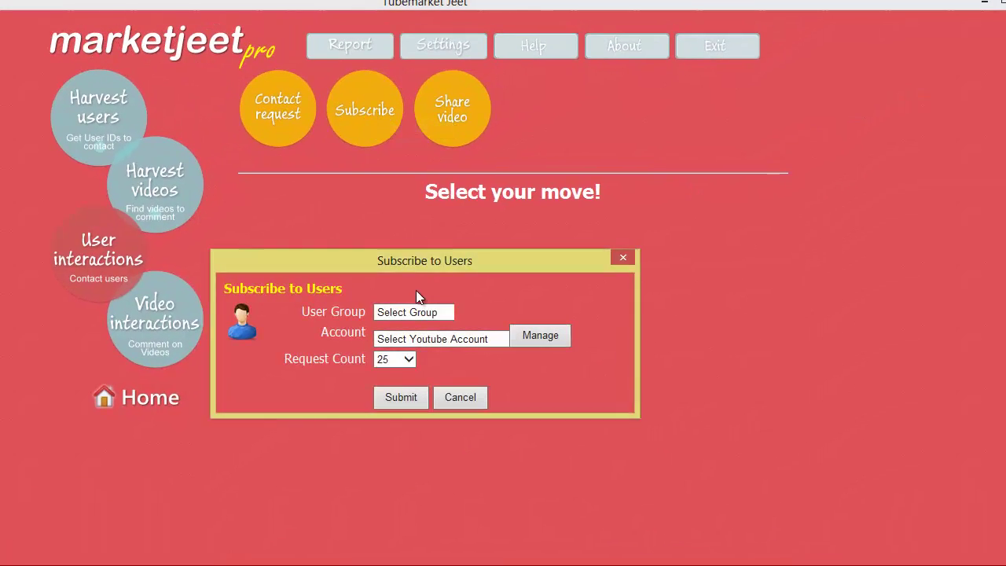
left_click(418, 312)
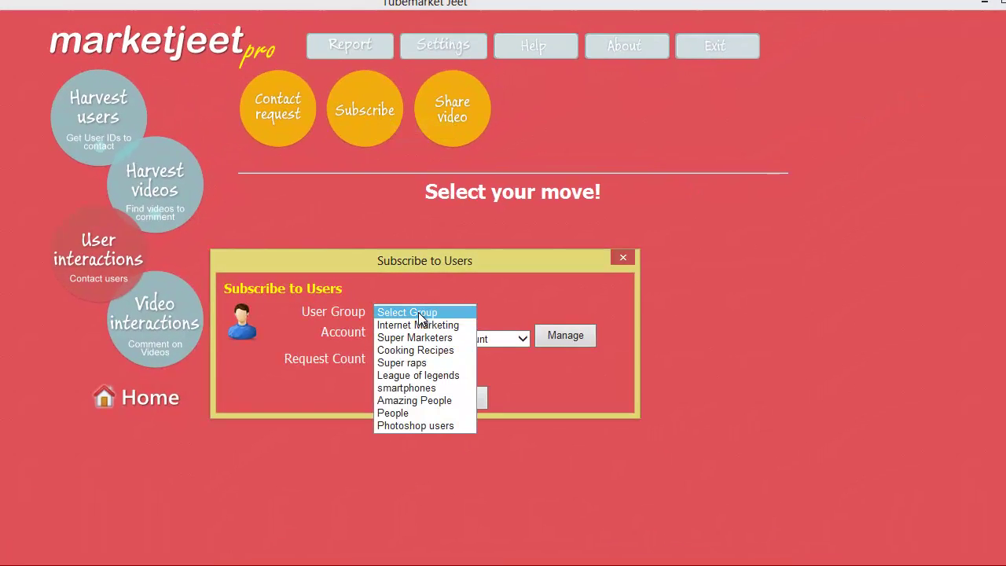
left_click(414, 422)
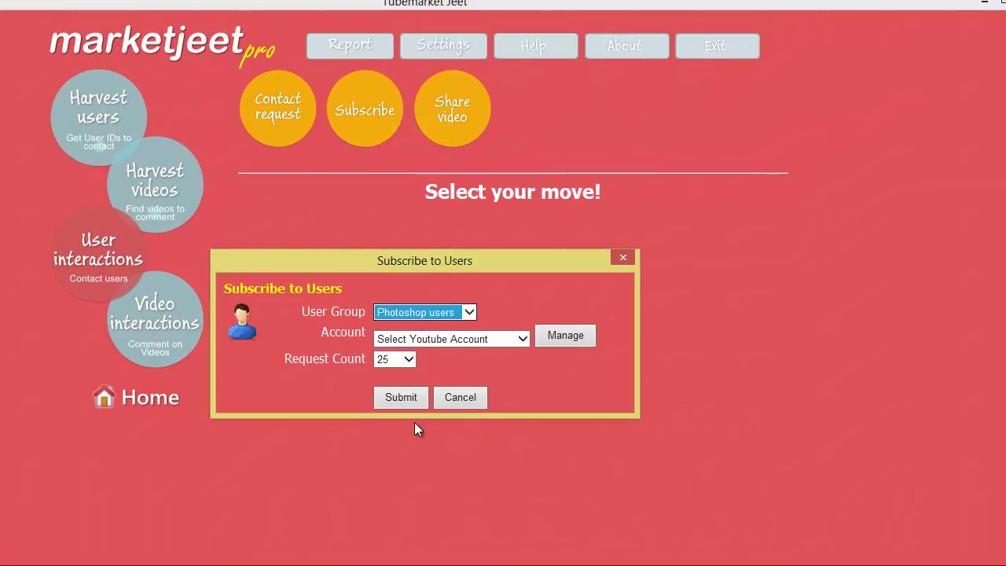
left_click(420, 340)
left_click(423, 364)
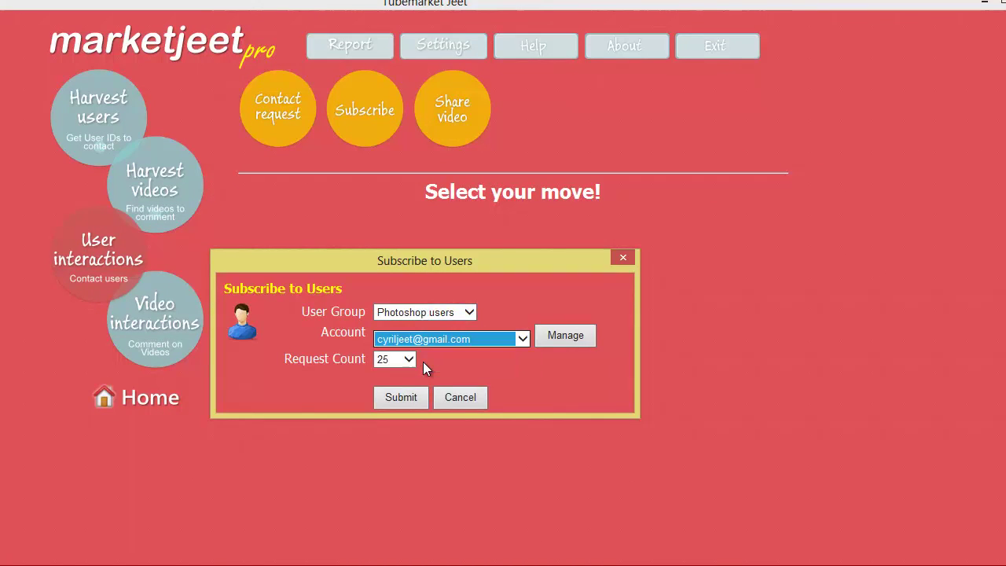
left_click(411, 363)
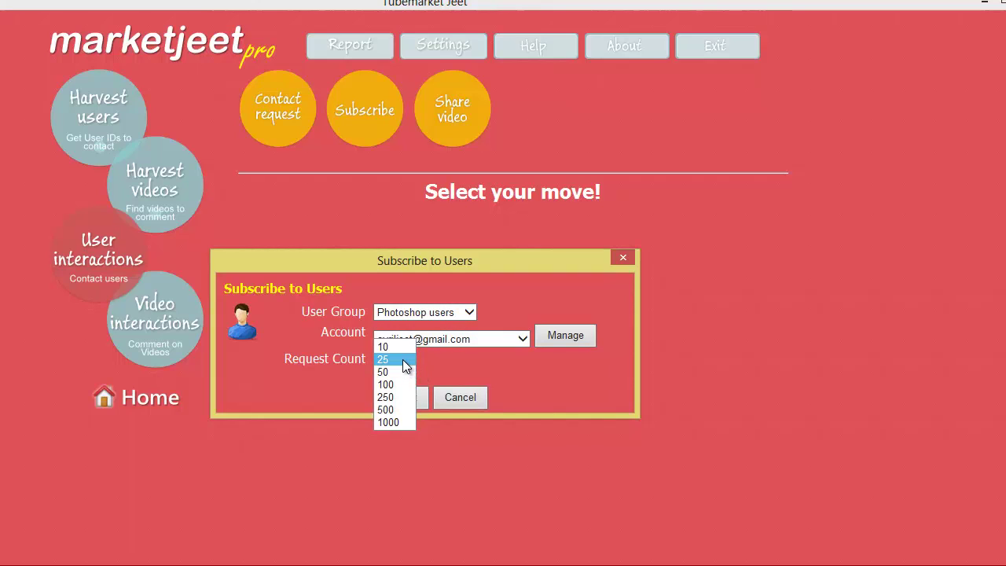
left_click(406, 360)
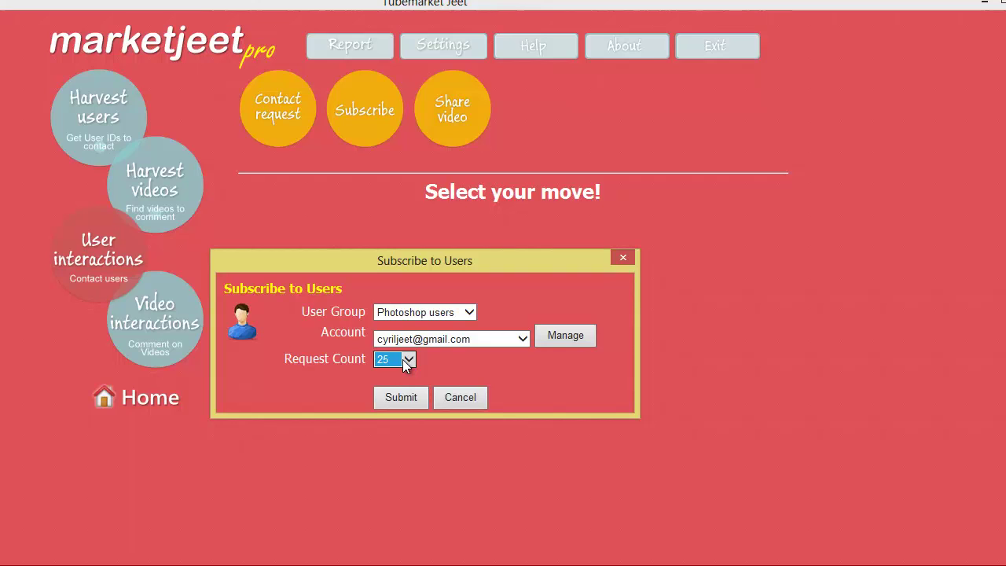
left_click(423, 314)
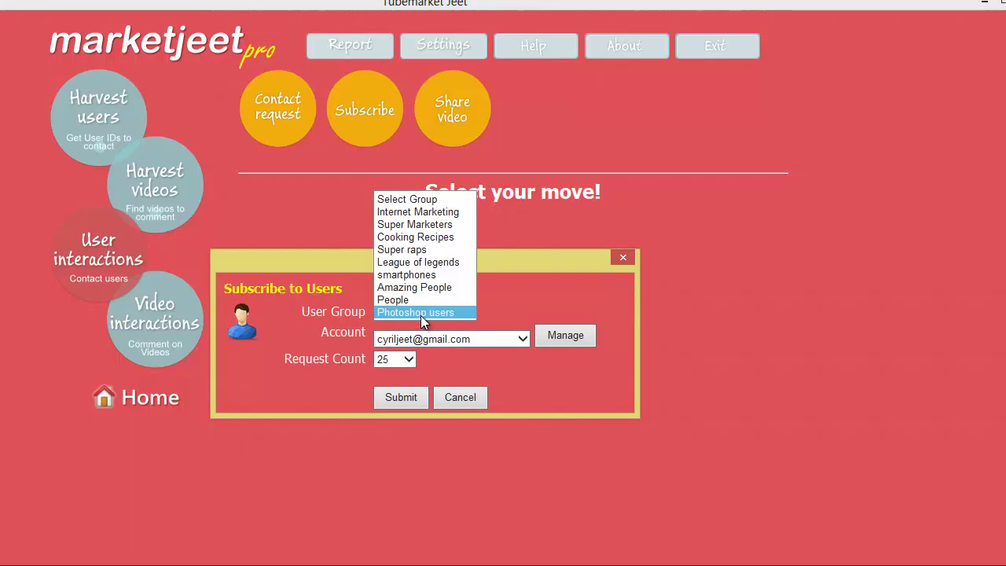
left_click(421, 314)
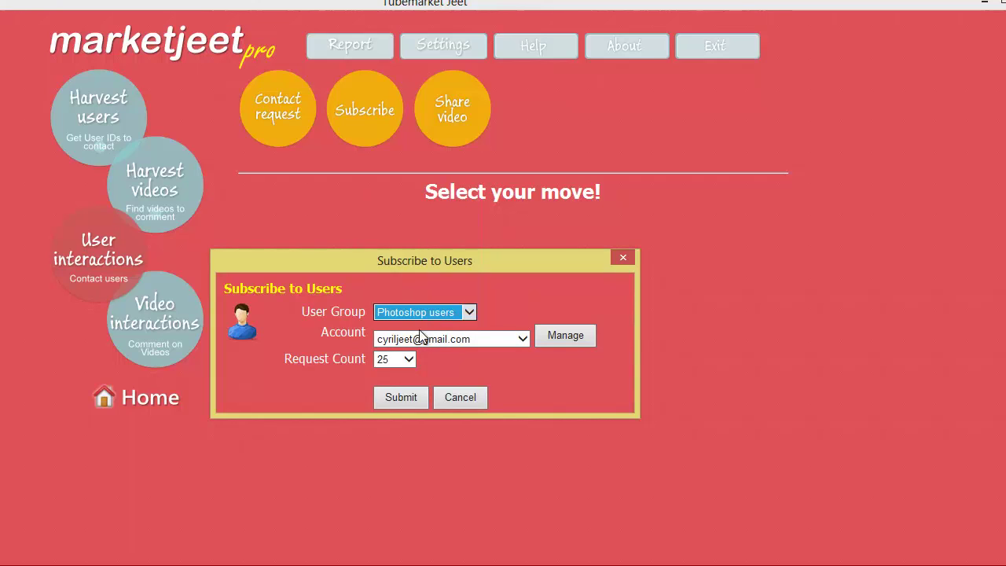
left_click(394, 398)
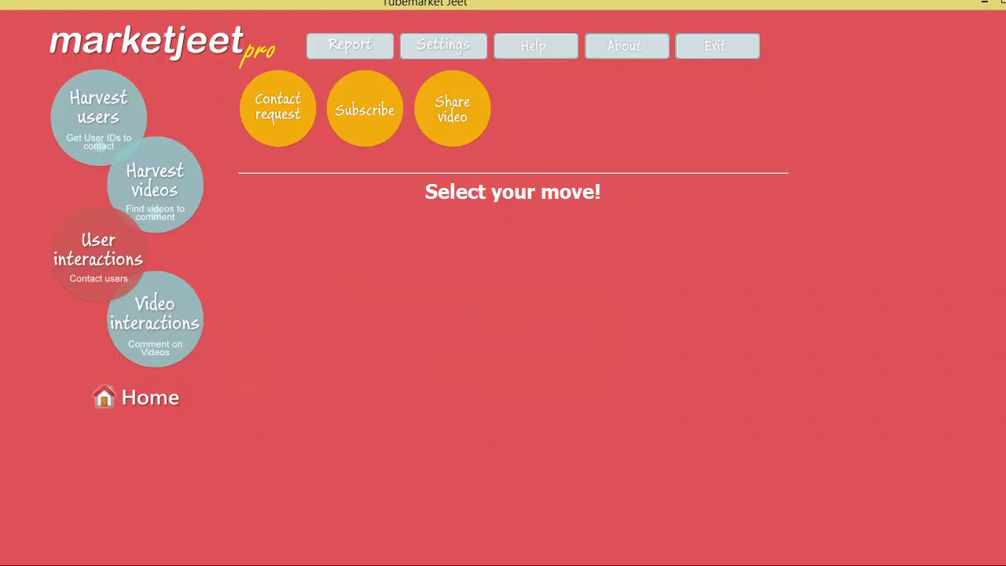
Step: Try out the form for sharing a video with contacts using the second listed account, go through its empty fields, and cancel it
left_click(448, 123)
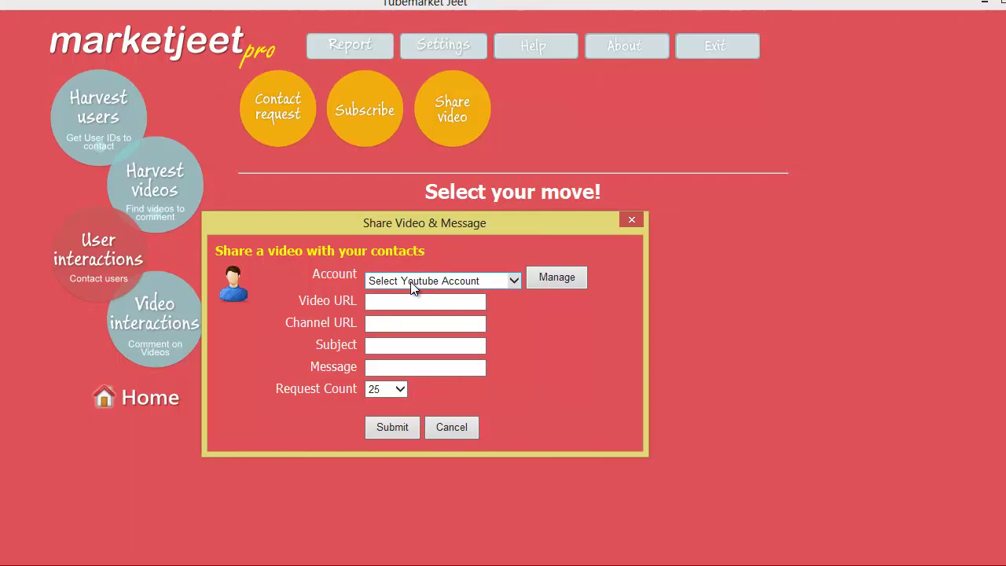
left_click(412, 283)
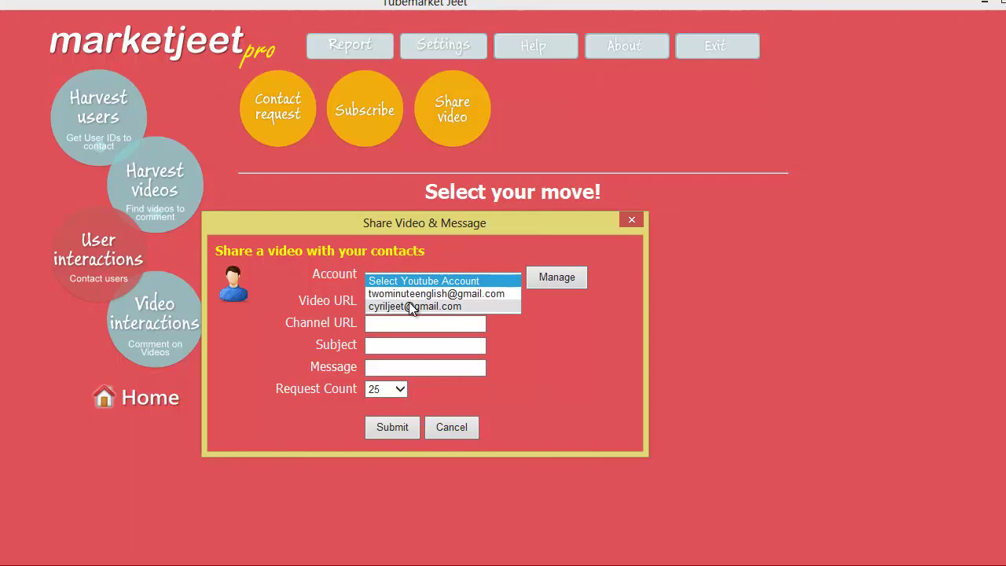
left_click(410, 306)
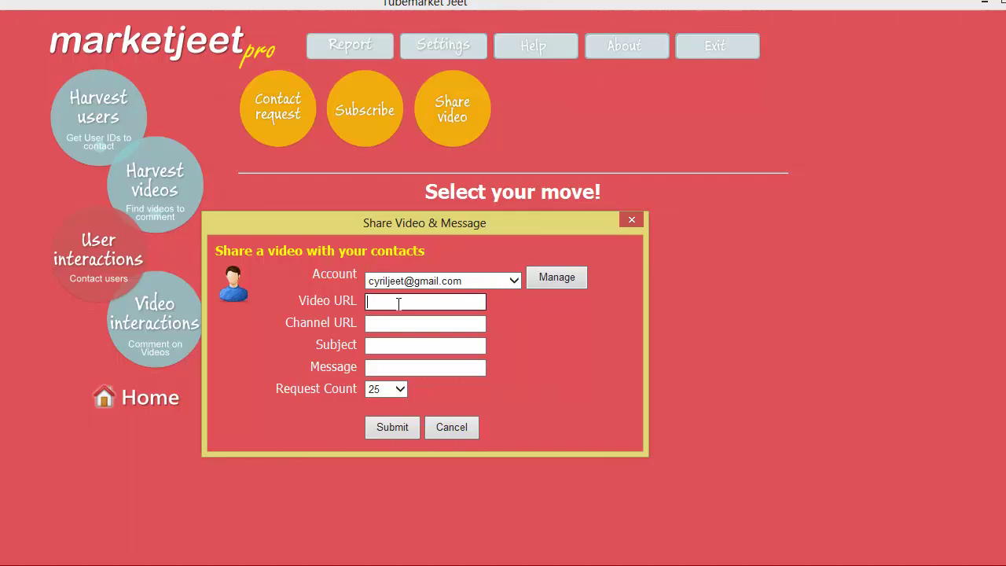
left_click(391, 324)
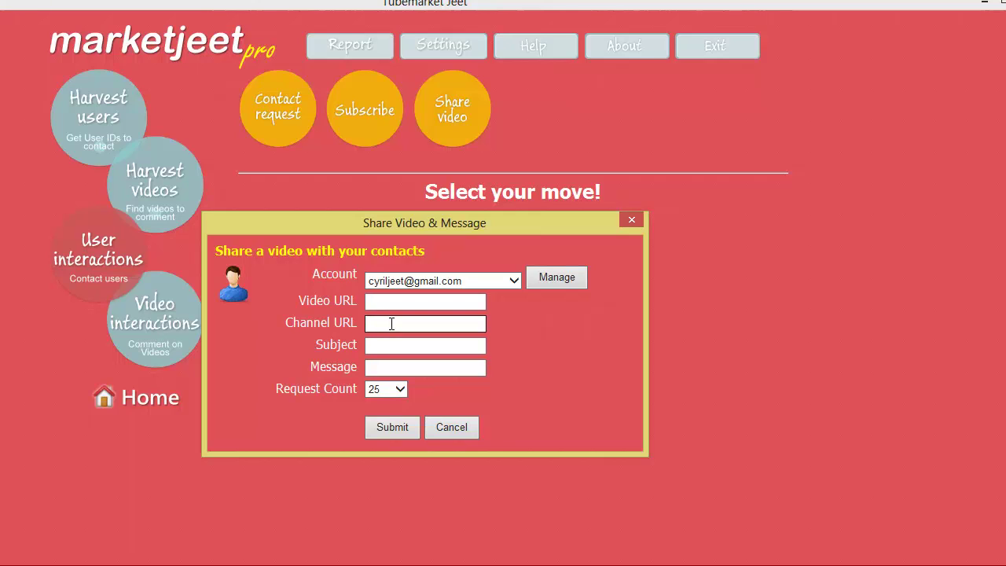
left_click(379, 344)
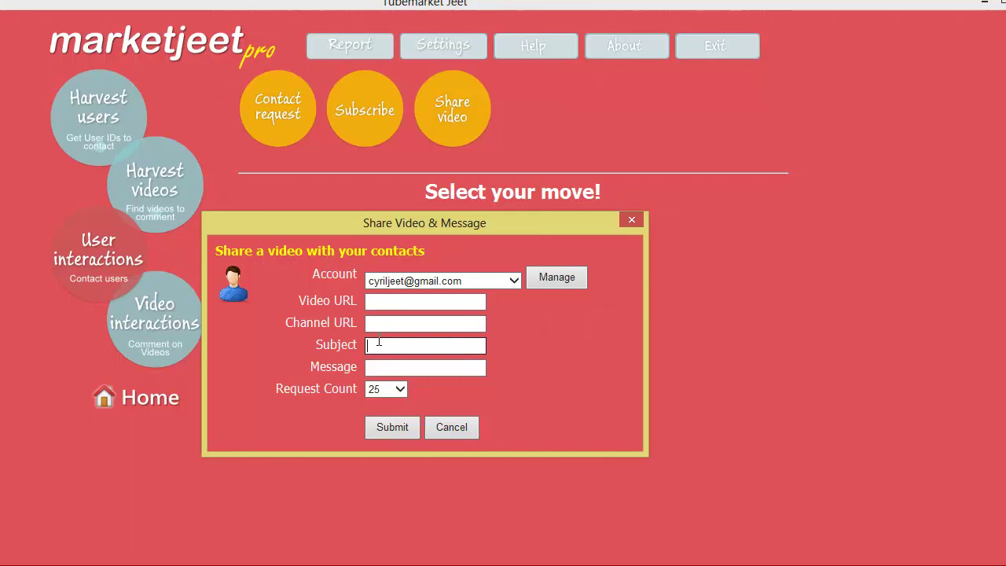
left_click(388, 367)
left_click(388, 391)
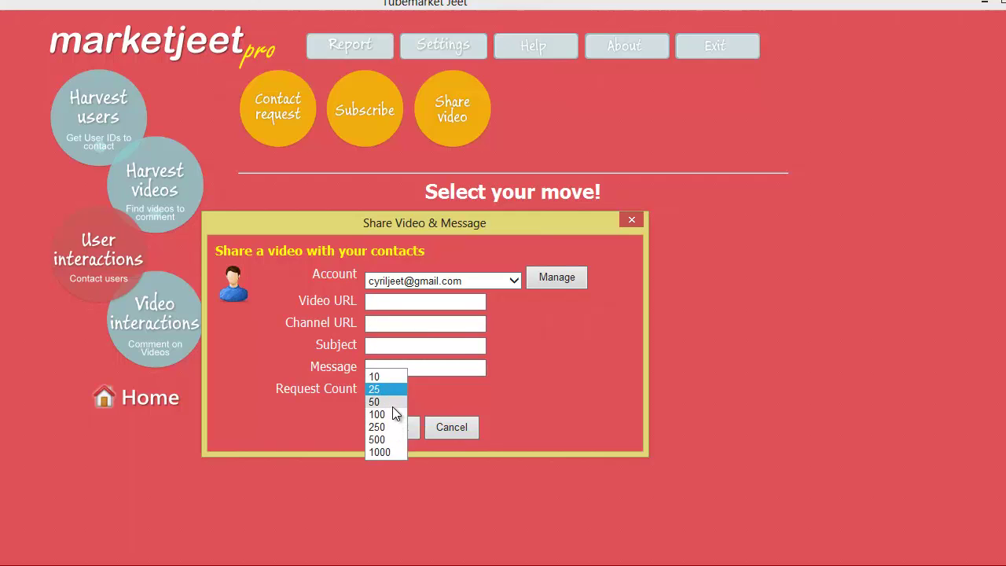
left_click(453, 399)
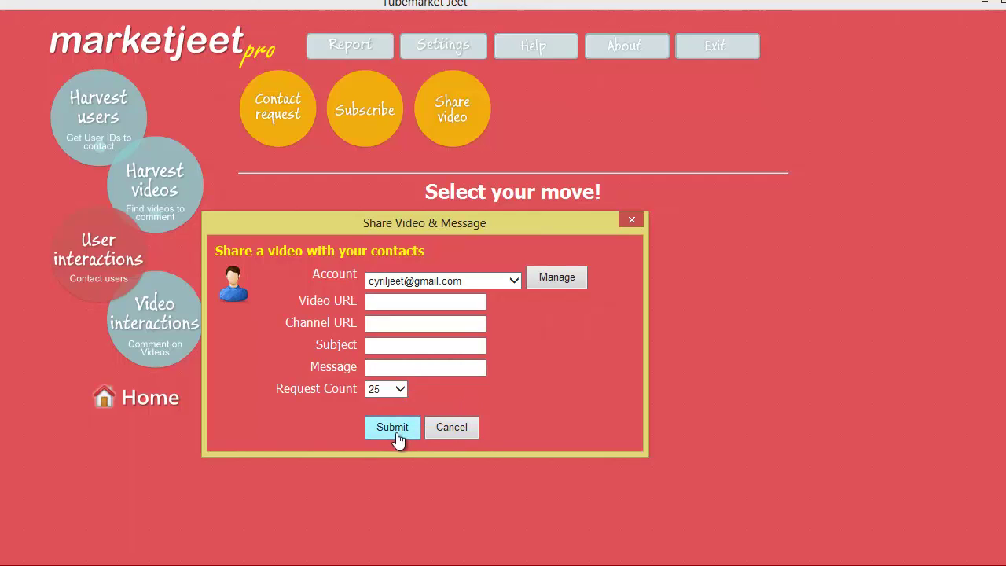
left_click(448, 437)
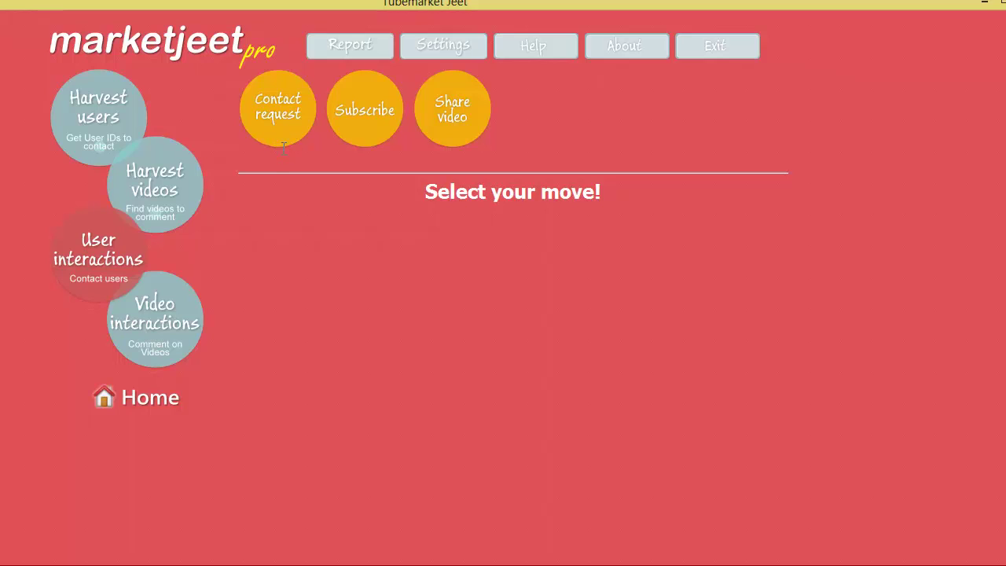
Step: Switch to Video interactions, try out the form for getting users from video comments with the Photoshop users group, and cancel it
left_click(185, 338)
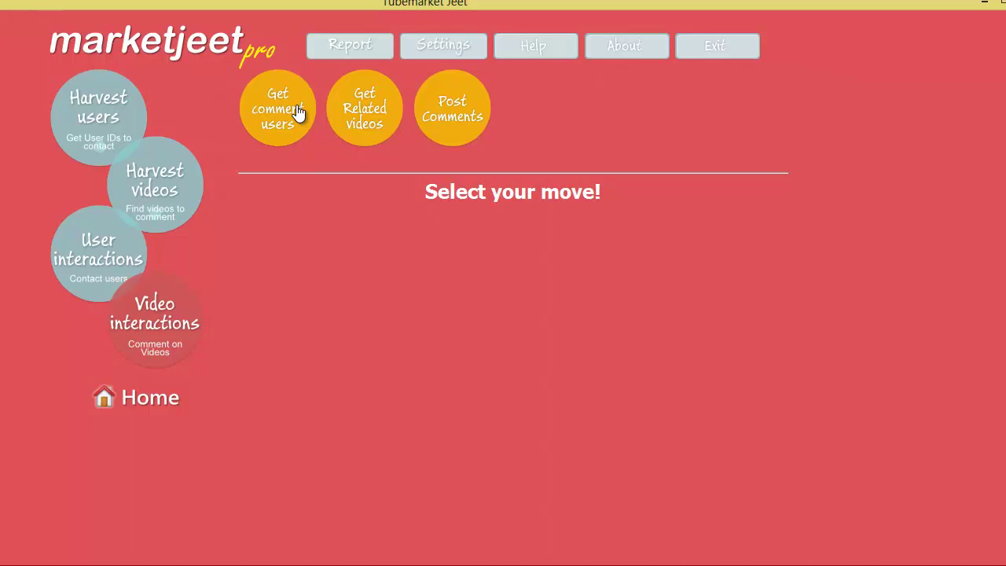
left_click(291, 128)
left_click(412, 313)
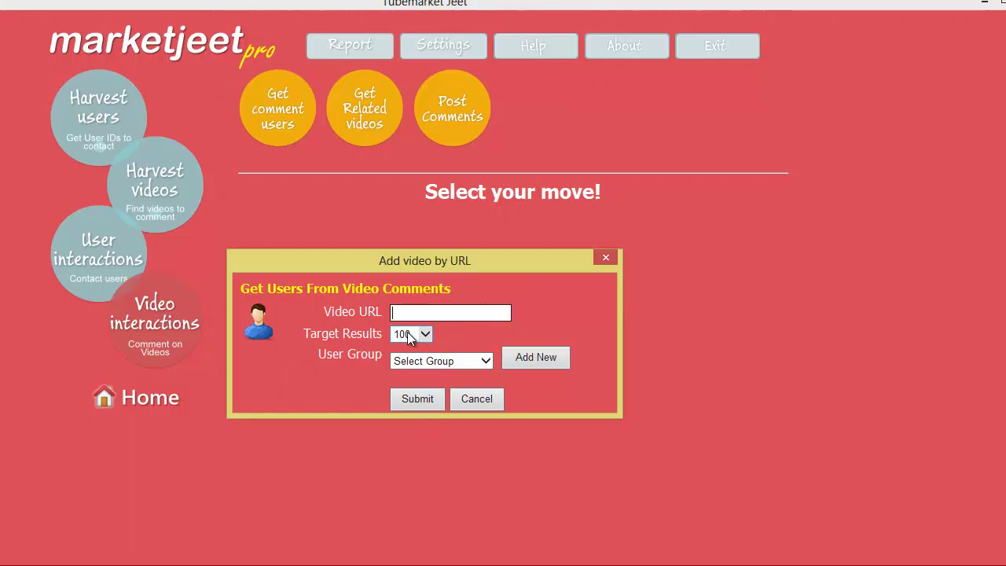
left_click(407, 332)
left_click(429, 335)
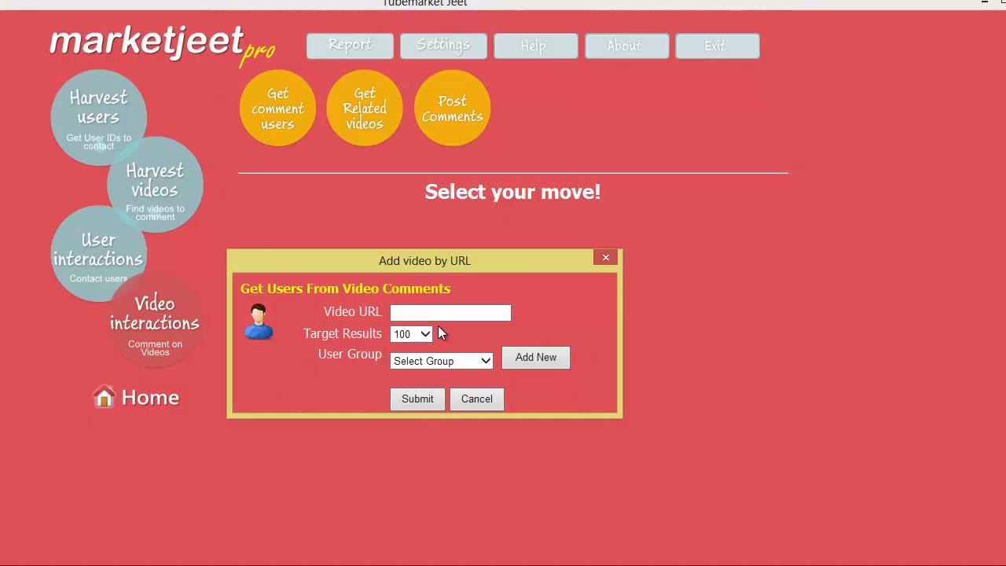
left_click(440, 360)
left_click(434, 474)
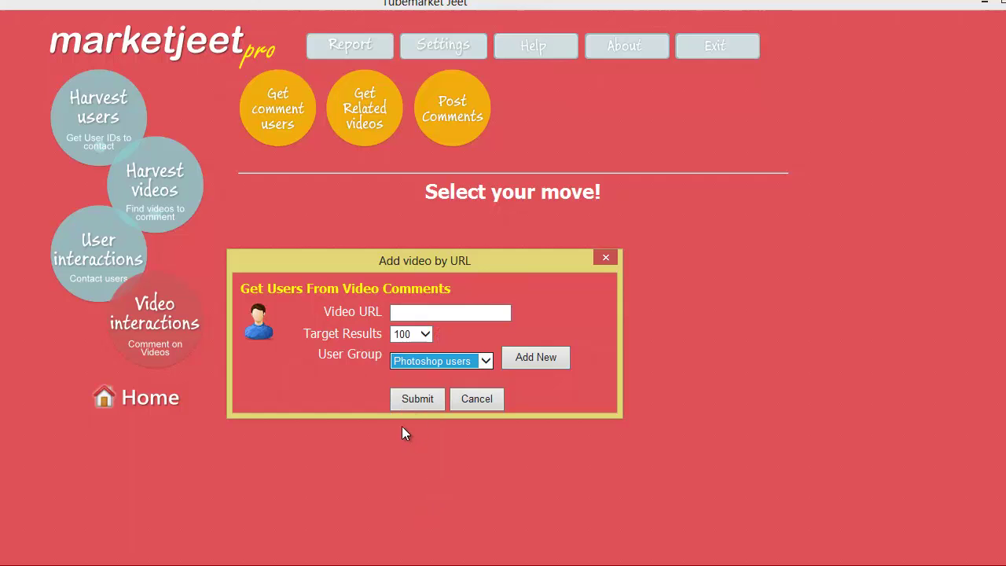
left_click(471, 403)
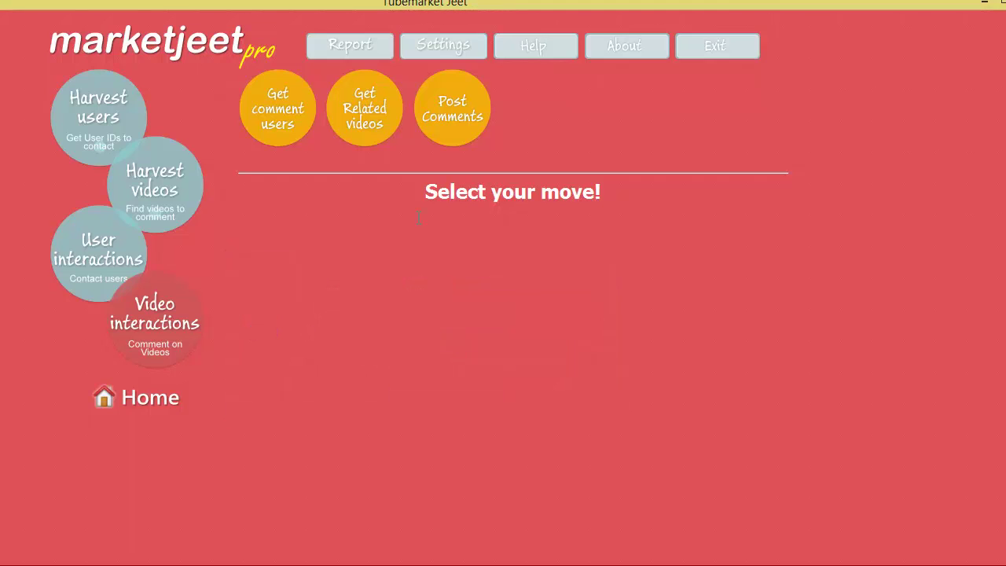
Step: Try out the Get Related Videos form with the Programming and test video groups, and cancel it
left_click(340, 117)
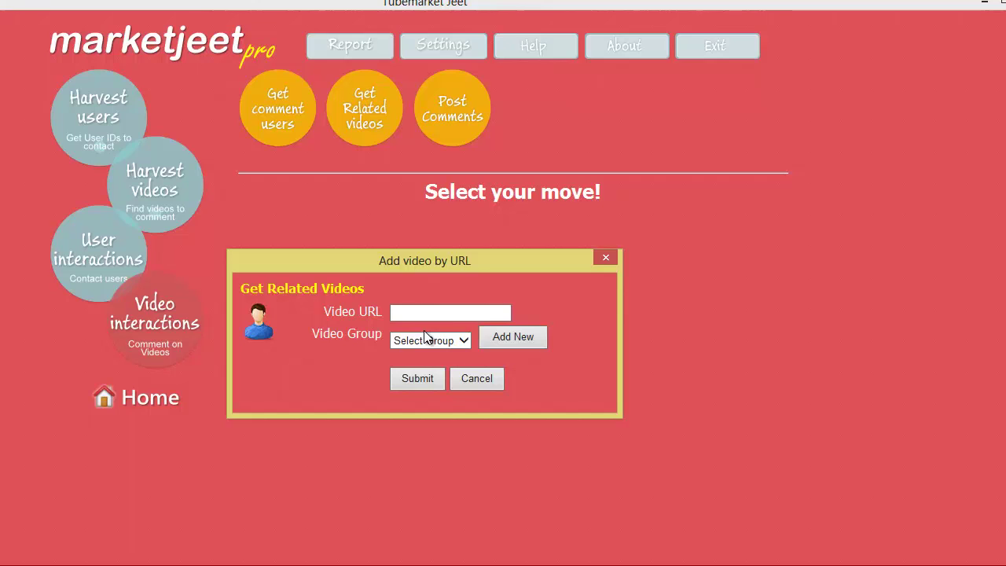
left_click(421, 340)
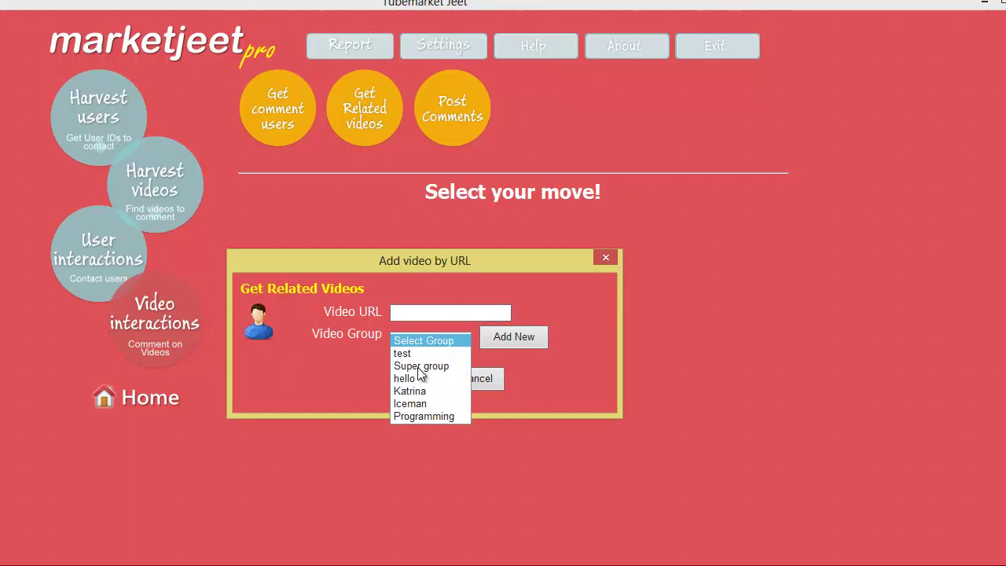
left_click(422, 416)
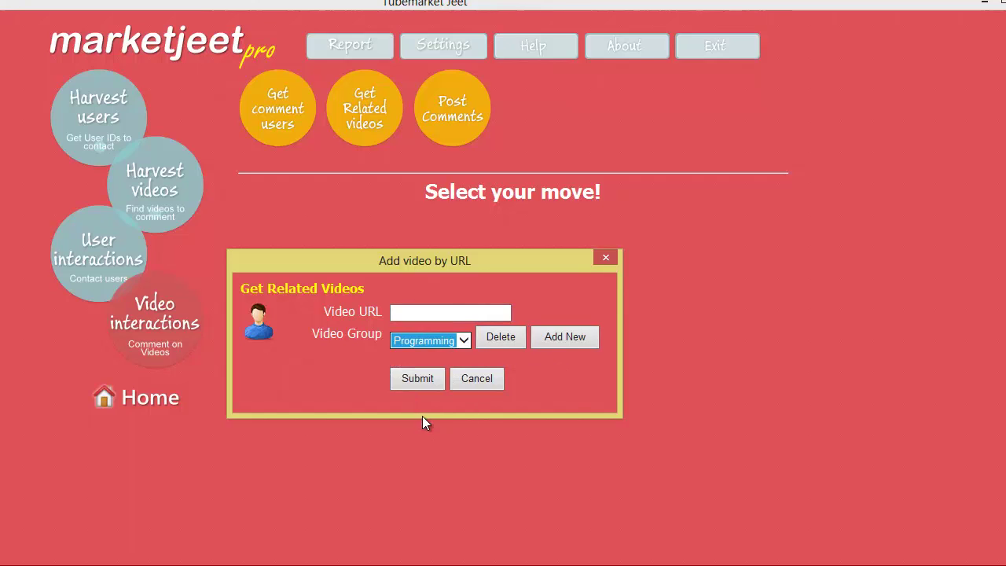
left_click(420, 339)
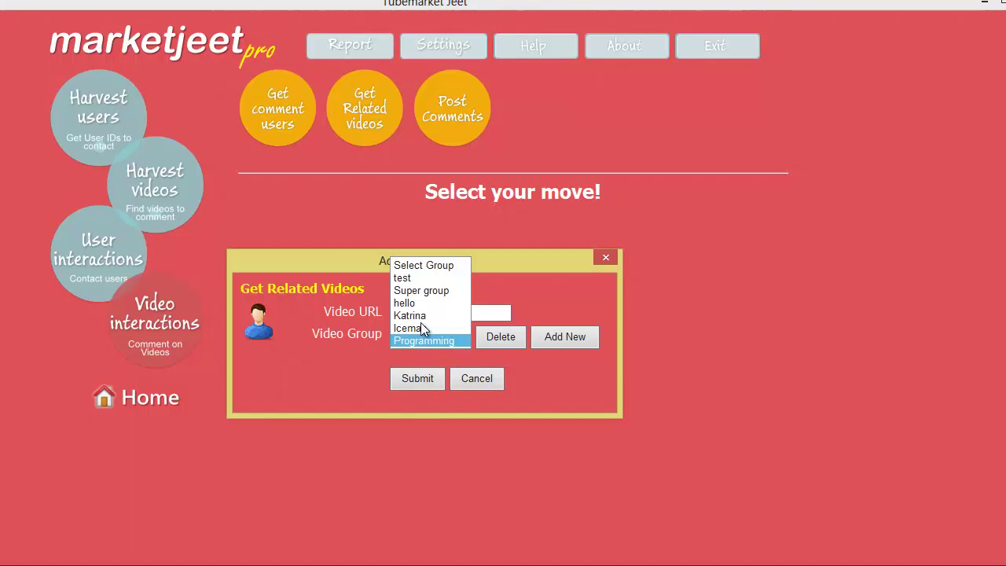
left_click(422, 278)
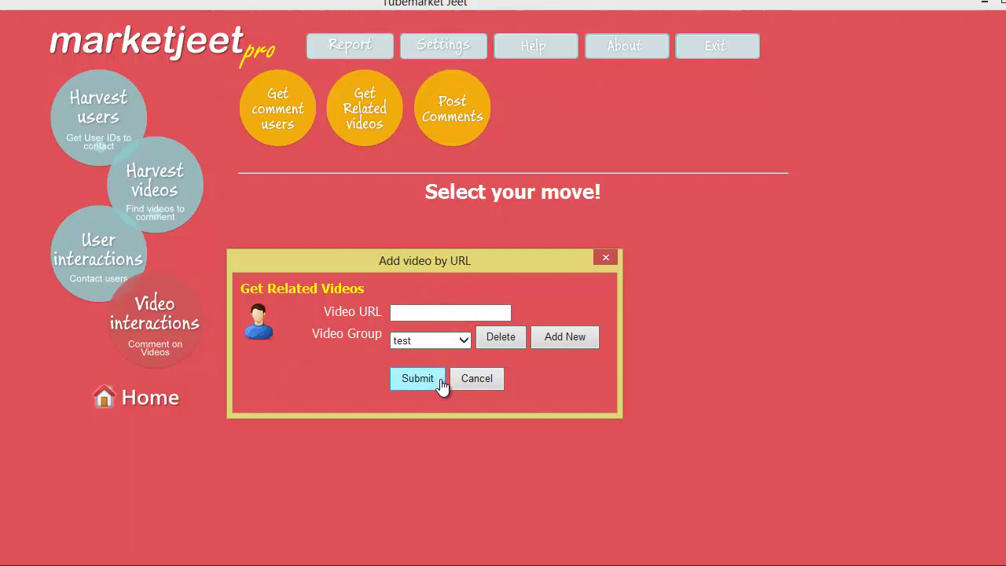
left_click(477, 378)
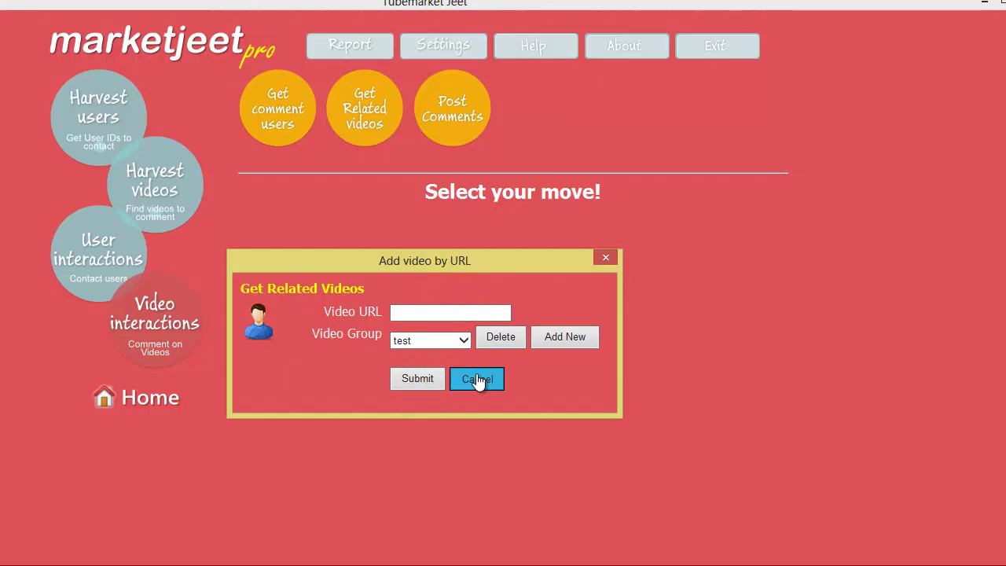
Step: Bring up the form for posting comments on videos and choose test as both the video group and the comment group
left_click(467, 106)
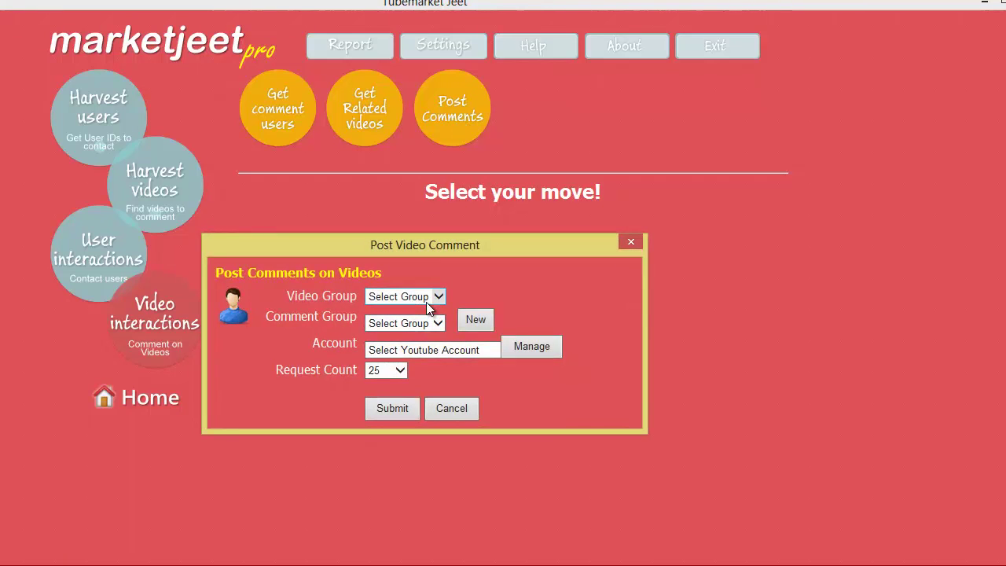
left_click(429, 302)
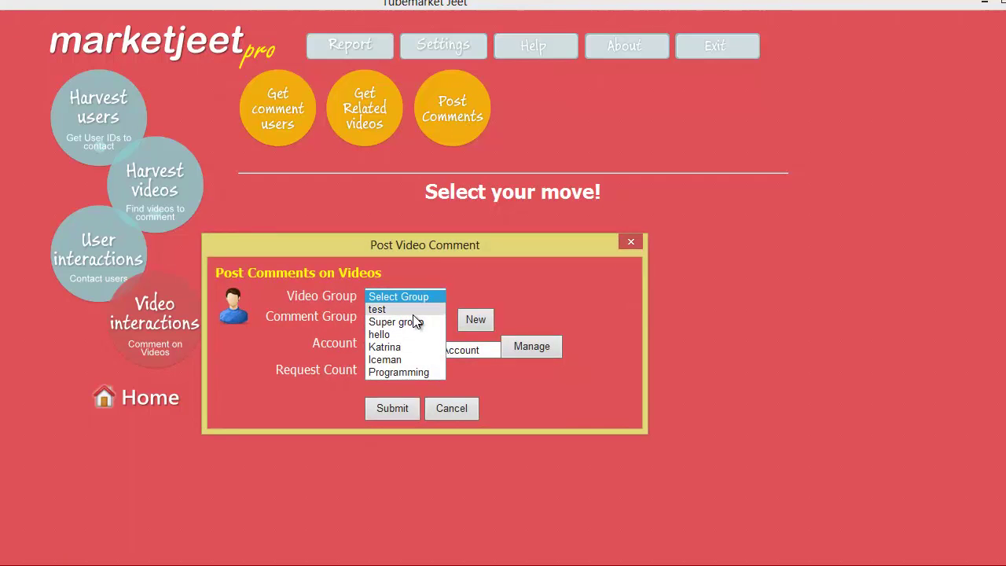
left_click(412, 308)
left_click(404, 325)
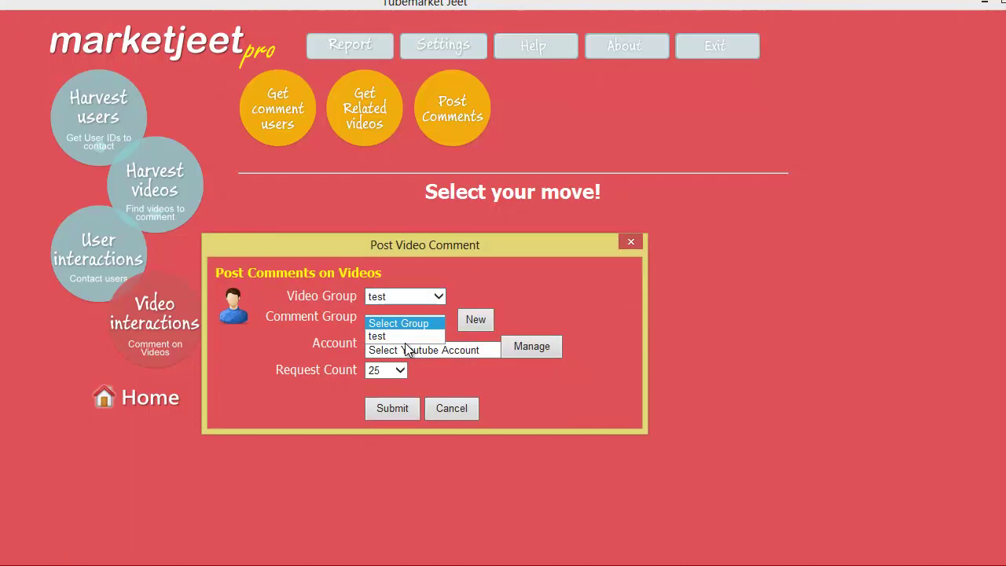
left_click(404, 336)
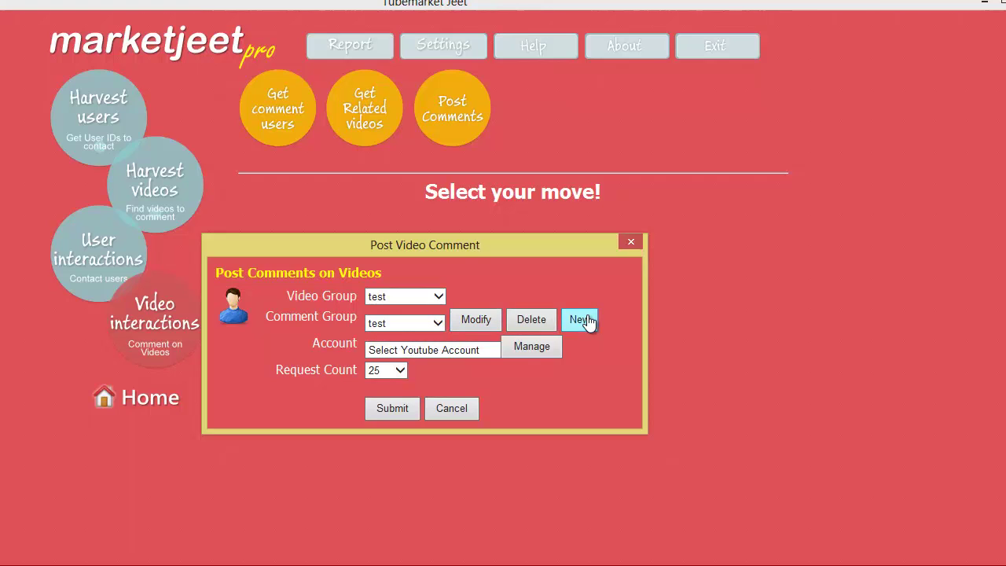
Step: Open the test comment group for modification and look through its stored comments
left_click(485, 321)
scroll(471, 350, "down", 1)
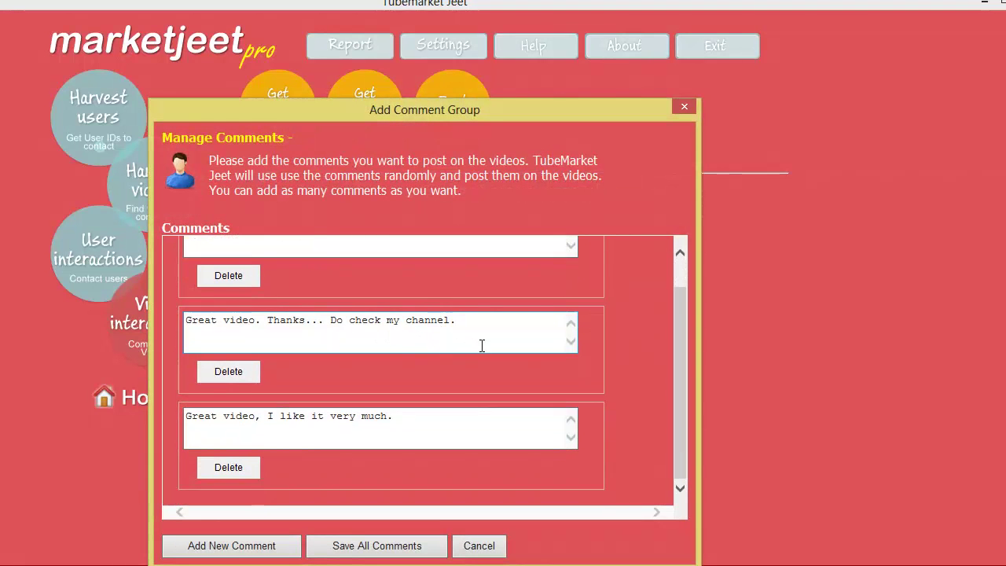
scroll(323, 386, "up", 1)
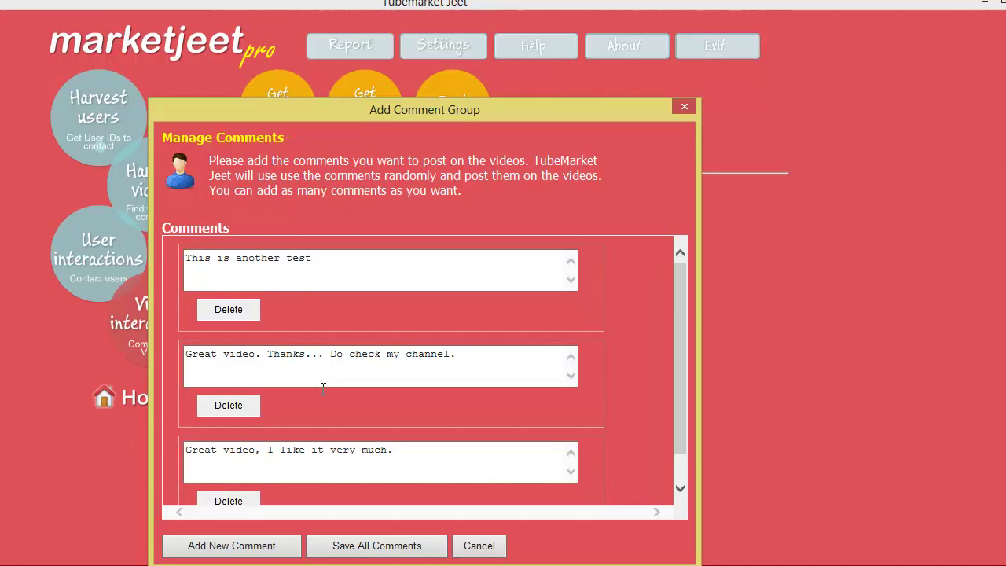
scroll(322, 387, "down", 1)
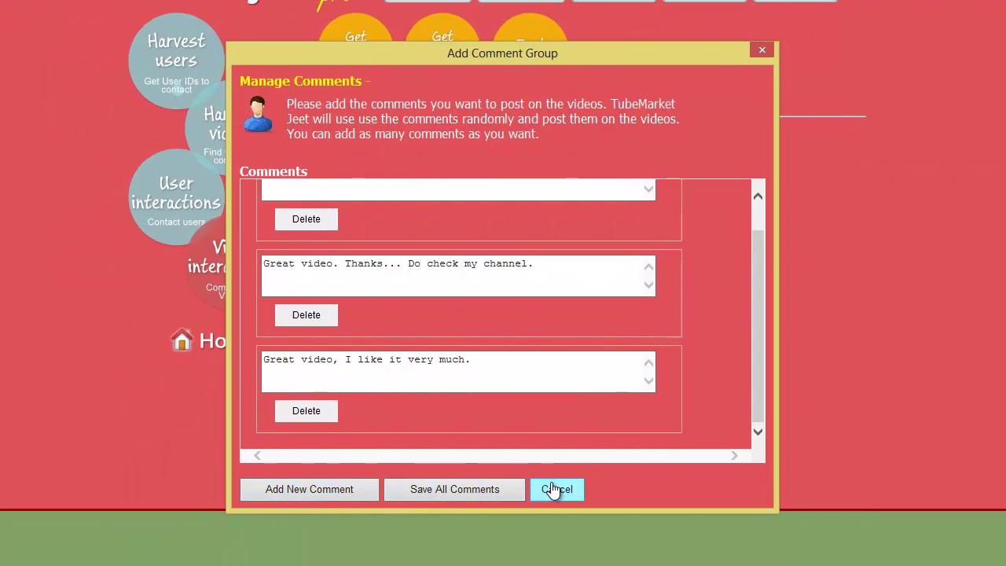
Step: Leave the comment group editor, try out the second YouTube account with a request count of 25, and cancel the comment posting form
left_click(555, 489)
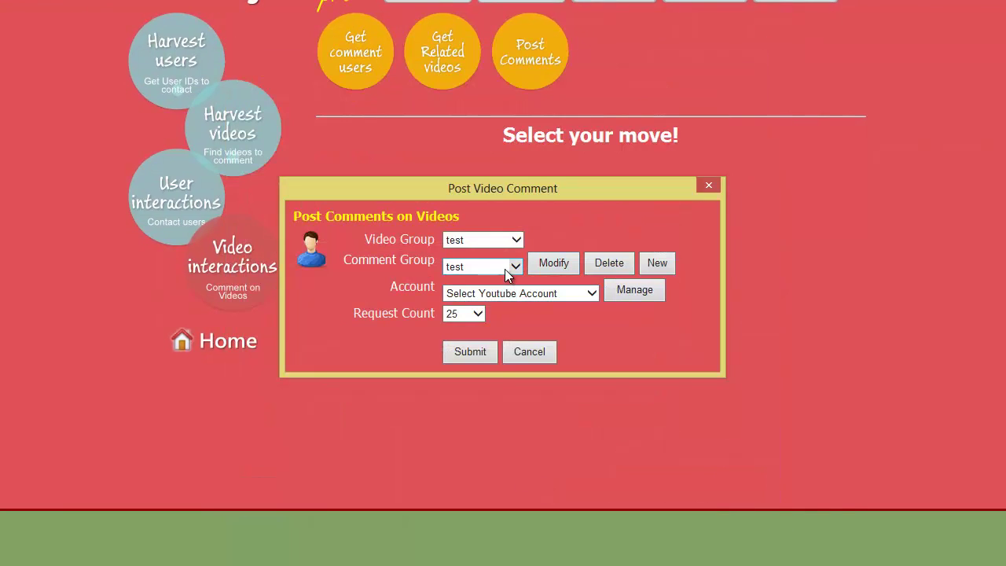
left_click(508, 295)
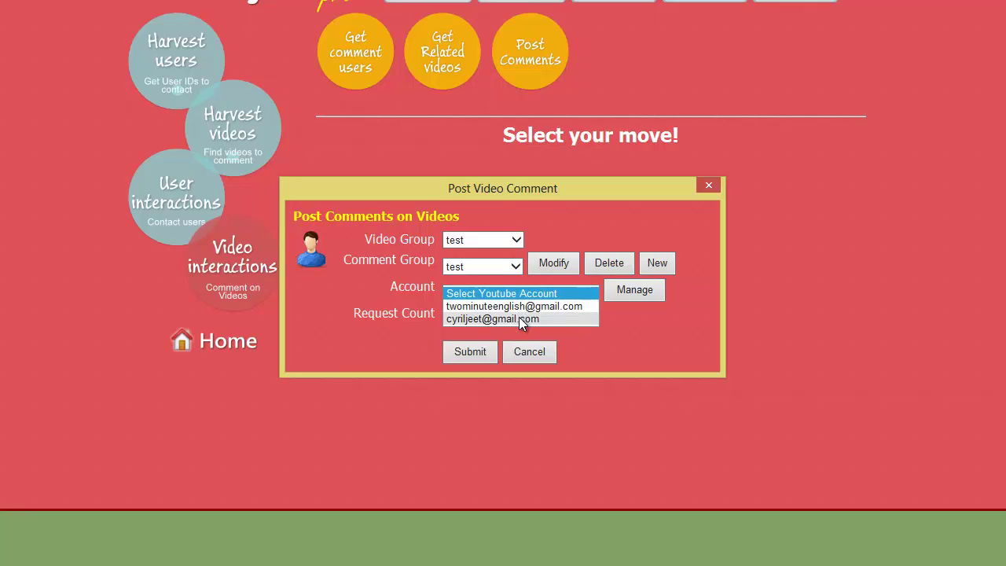
left_click(519, 318)
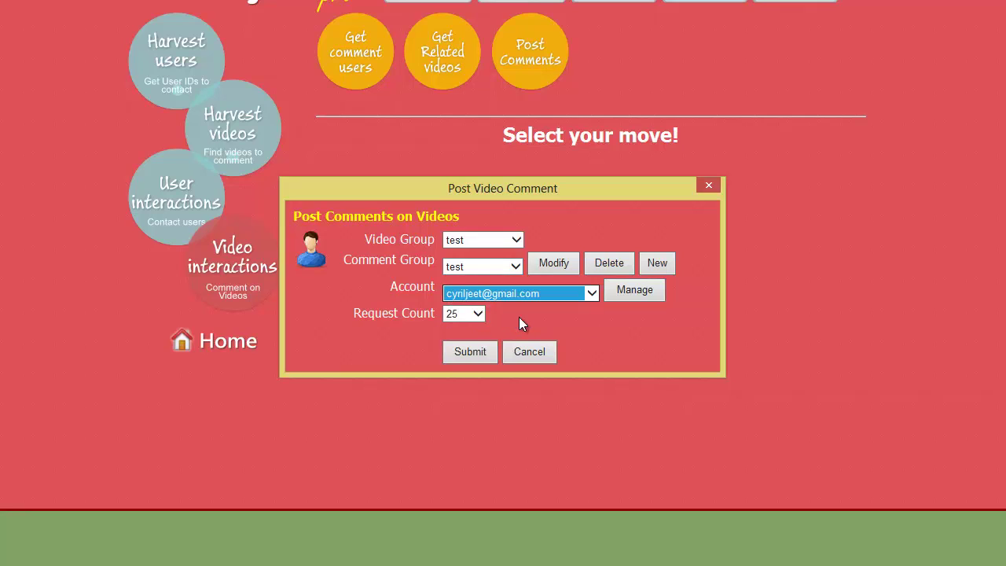
left_click(468, 314)
left_click(468, 314)
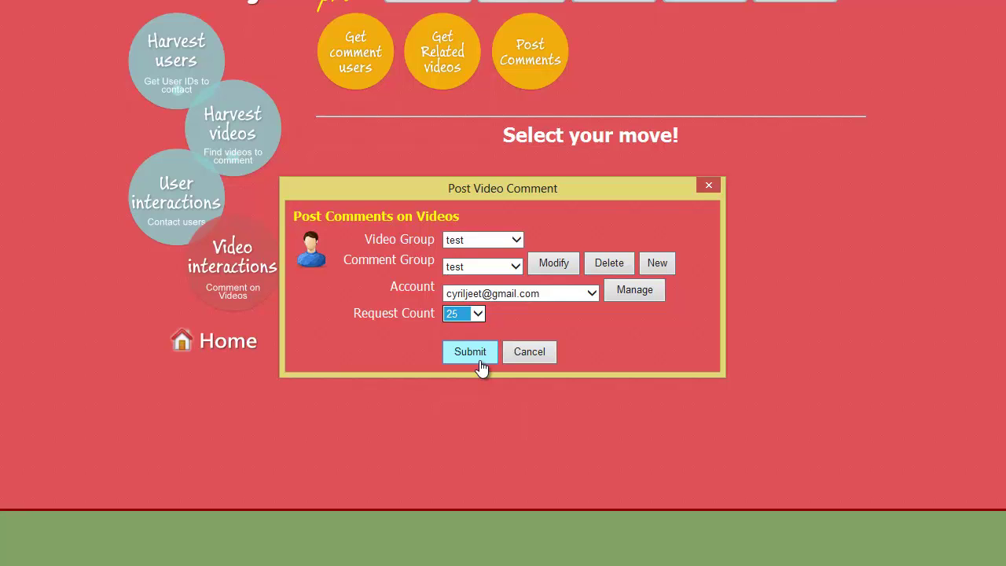
left_click(526, 352)
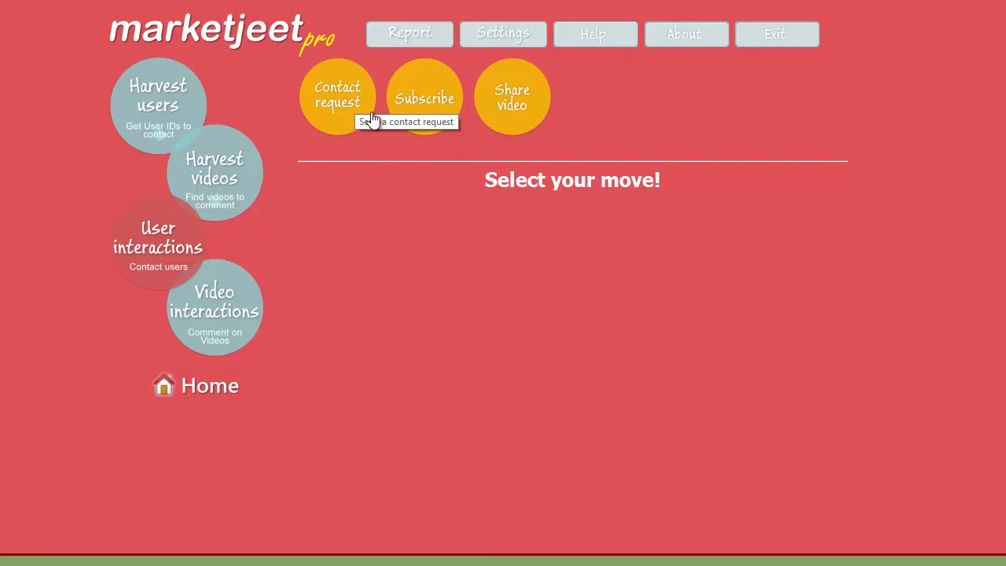
Step: Visit Video interactions briefly, return to the home page, and fetch the harvest statistics
left_click(213, 309)
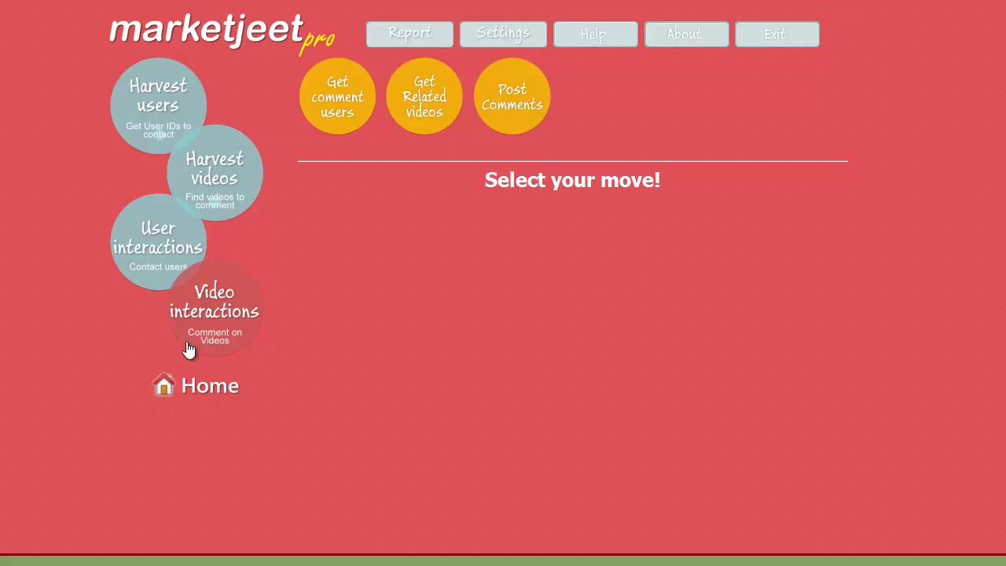
left_click(189, 386)
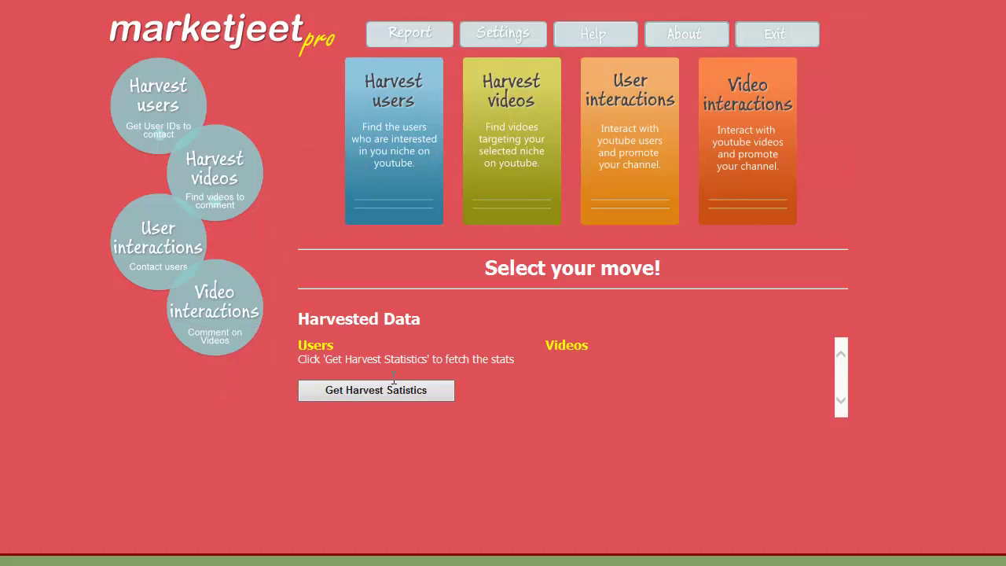
left_click(374, 399)
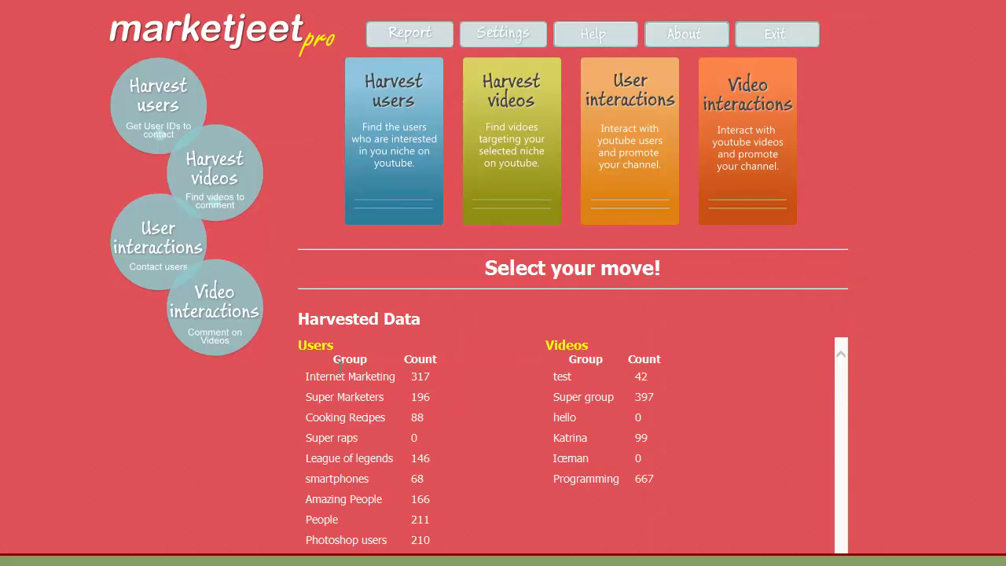
Step: Examine the harvested counts per user group, from Internet Marketing to Photoshop users, and per video group
scroll(730, 409, "down", 1)
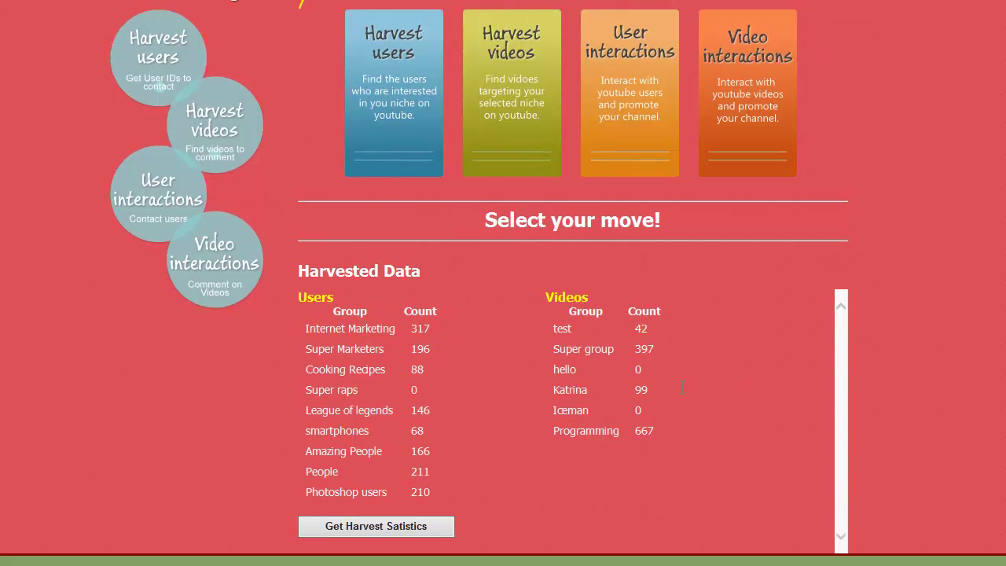
left_click_drag(368, 330, 429, 334)
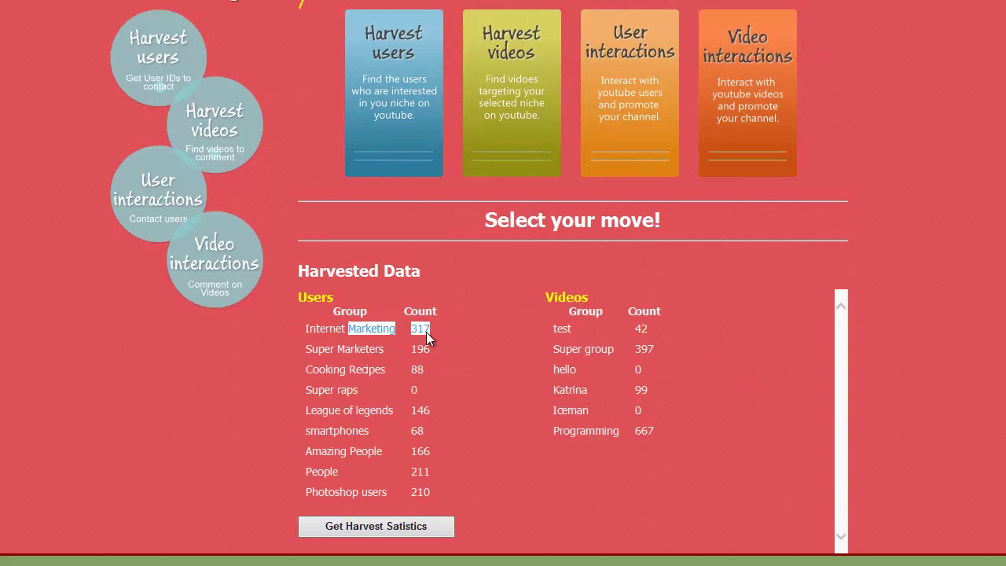
left_click(459, 358)
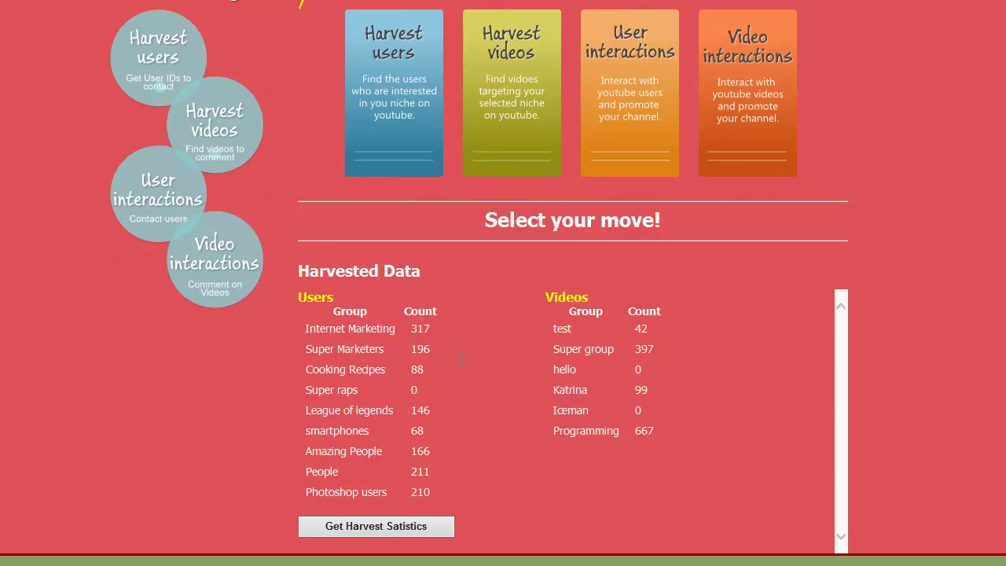
left_click_drag(394, 330, 424, 332)
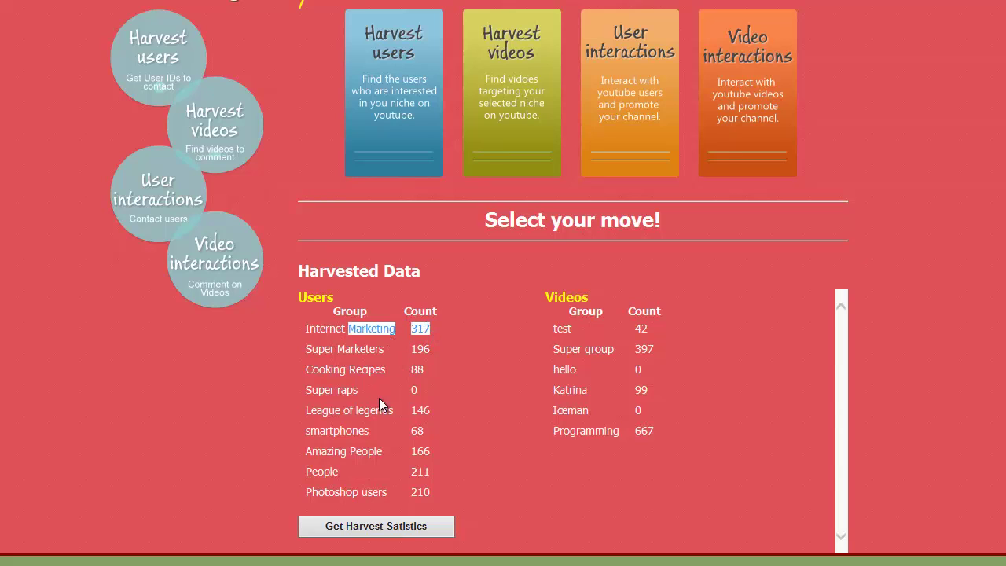
left_click_drag(380, 441, 391, 493)
left_click(515, 430)
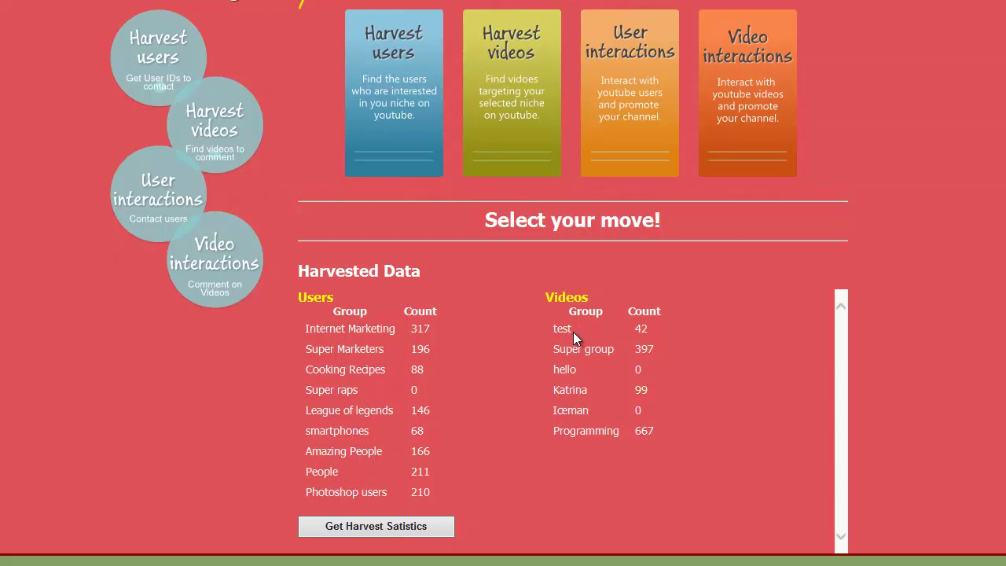
left_click_drag(374, 330, 425, 331)
left_click(459, 357)
scroll(459, 358, "up", 1)
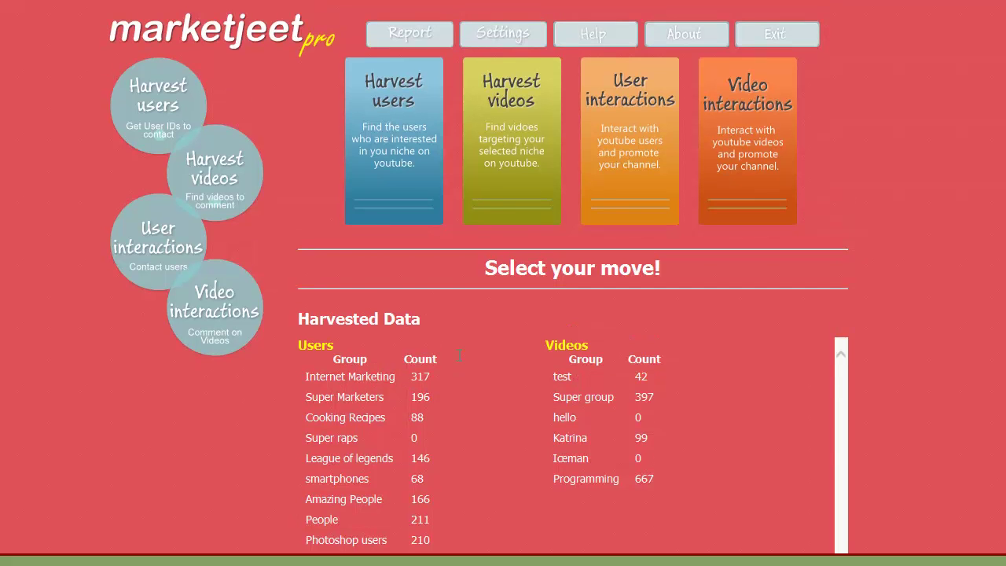
Step: Bring up the report of completed tasks and examine the first task's type, class, completion time and data
left_click(409, 34)
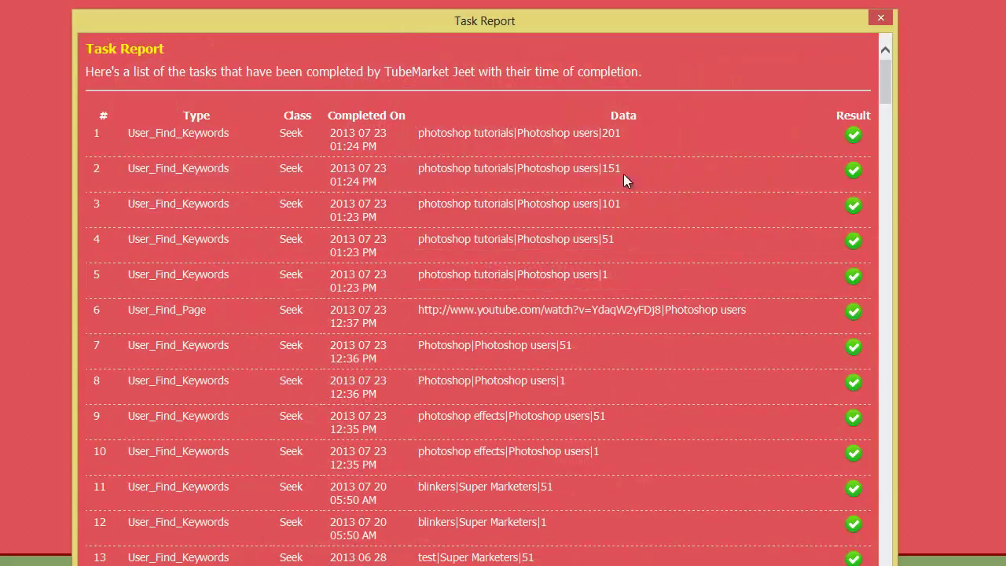
mouse_move(885, 88)
left_mouse_down()
mouse_move(893, 208)
mouse_move(896, 133)
mouse_move(869, 81)
left_mouse_up()
left_click_drag(139, 135, 176, 135)
left_click(321, 135)
left_click_drag(360, 133, 418, 134)
left_click(527, 138)
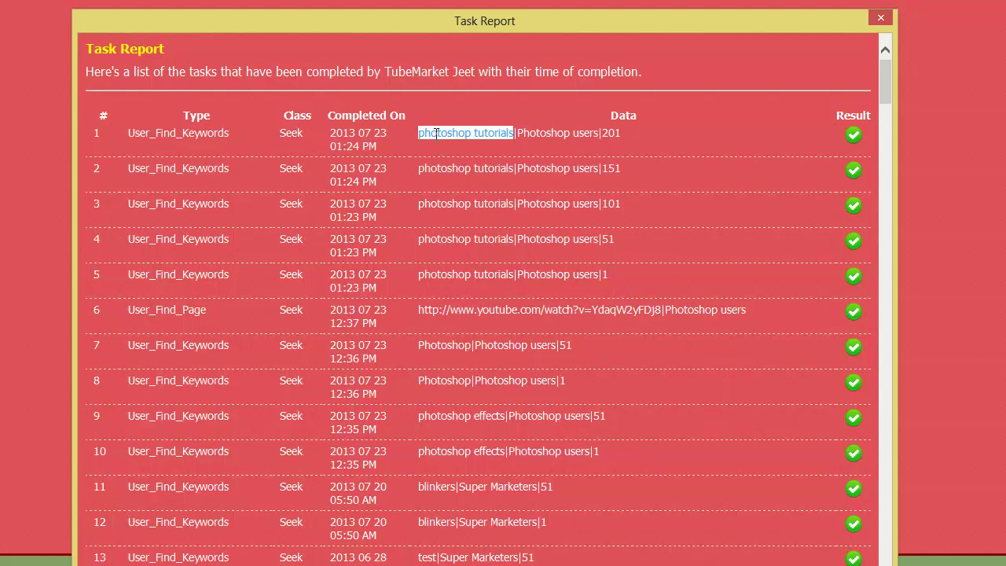
left_click(549, 140)
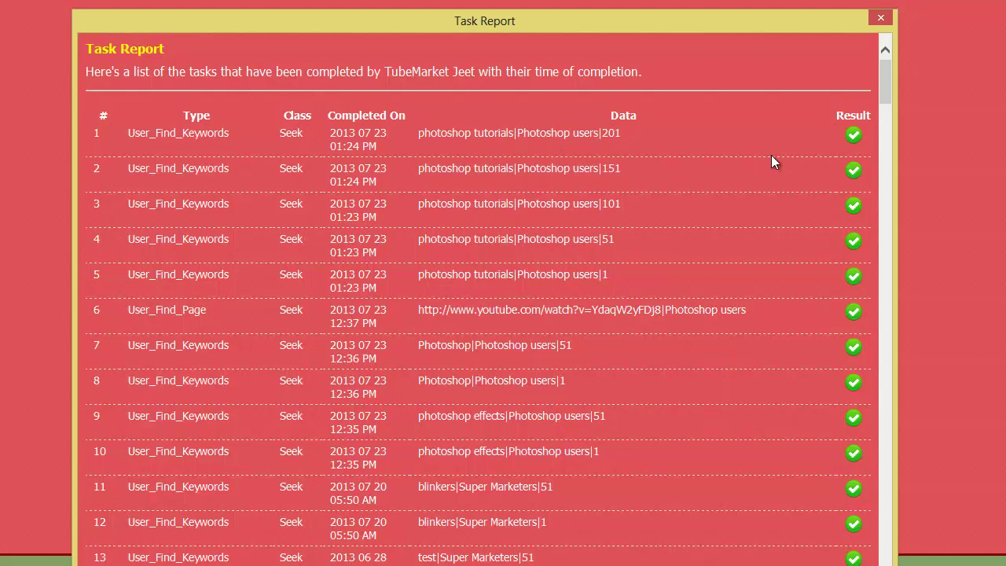
Step: Inspect the full error text of the failed Video_Post_Comment task in row 17, and close it
left_click_drag(881, 114, 884, 143)
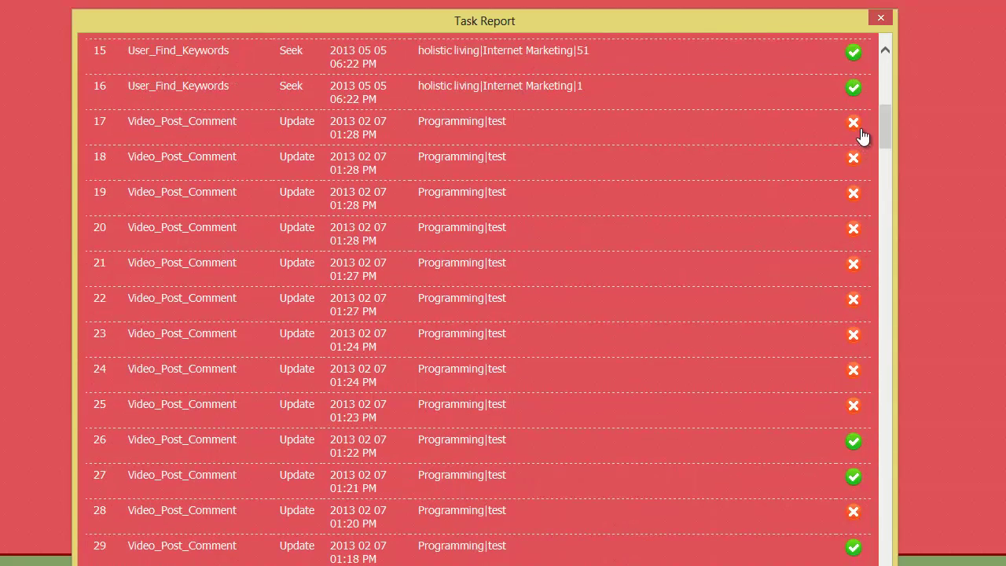
left_click(860, 128)
left_click(206, 242)
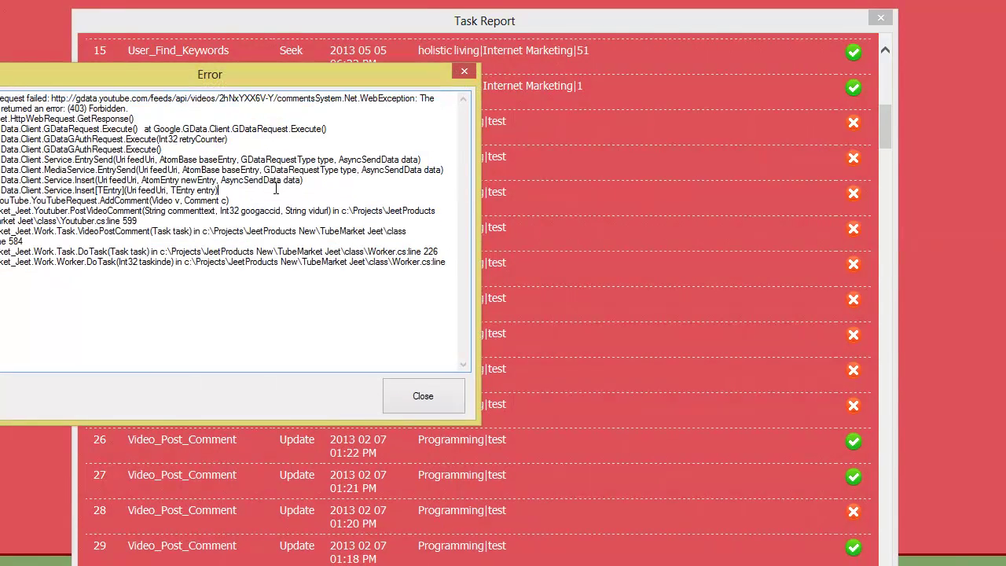
key("ctrl+a")
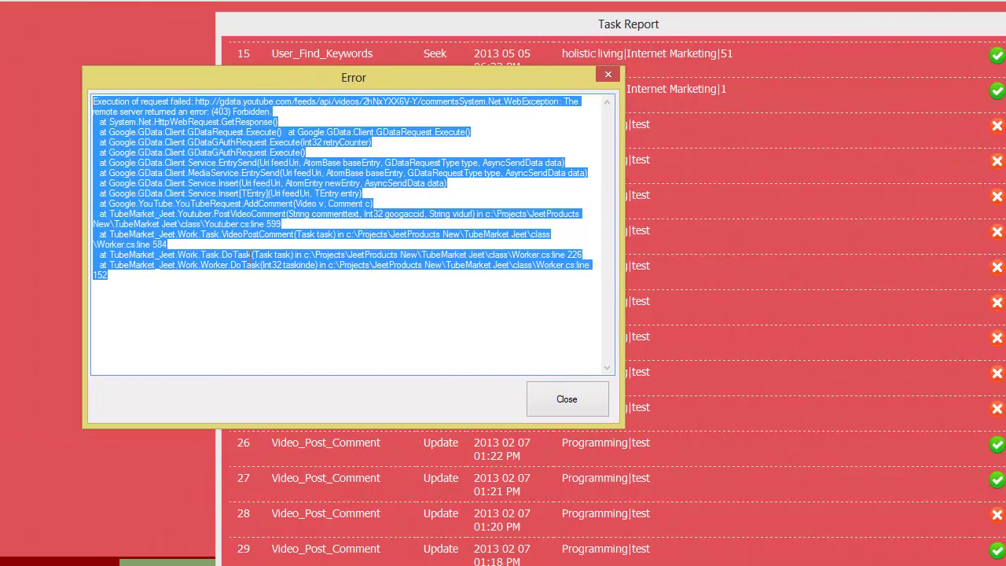
left_click(569, 399)
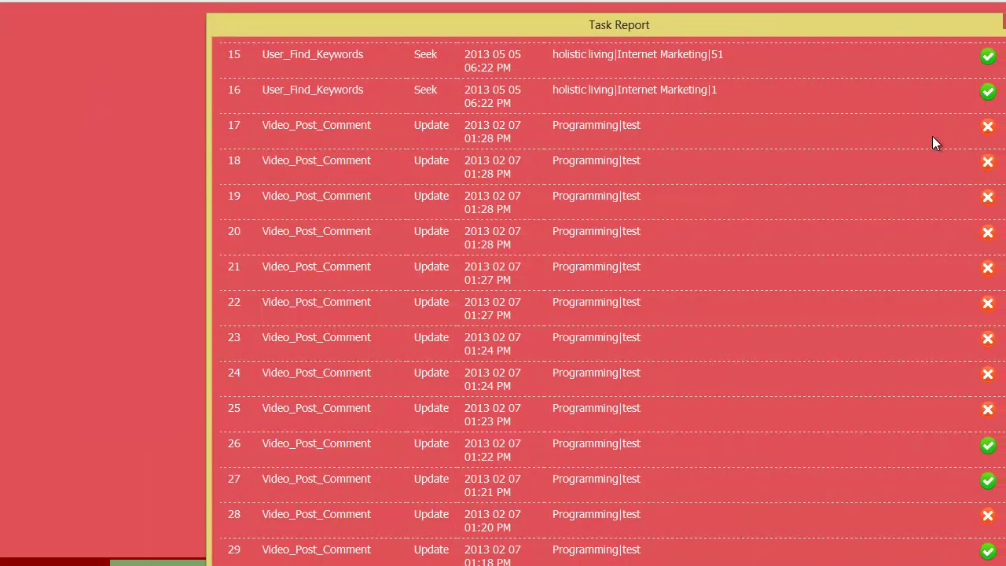
Step: Return to the beginning of the task report, close it, and start processing the pending tasks
scroll(892, 149, "up", 1)
left_click_drag(892, 147, 892, 106)
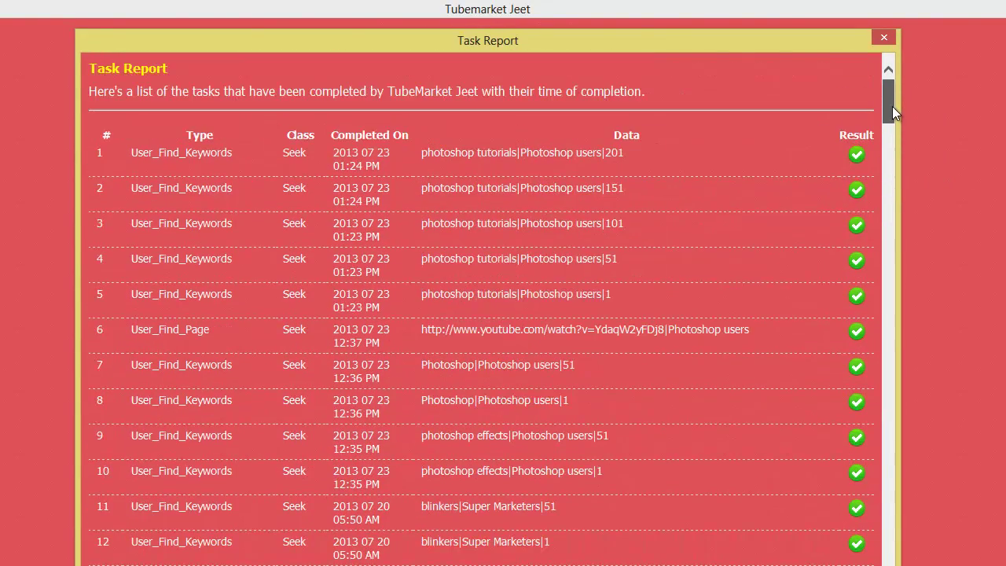
left_click(887, 39)
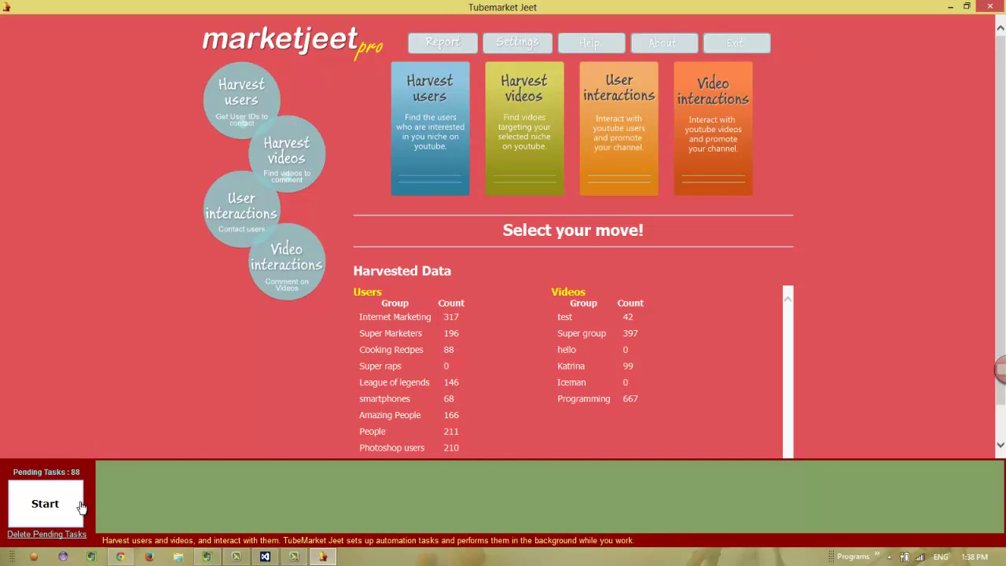
left_click(73, 513)
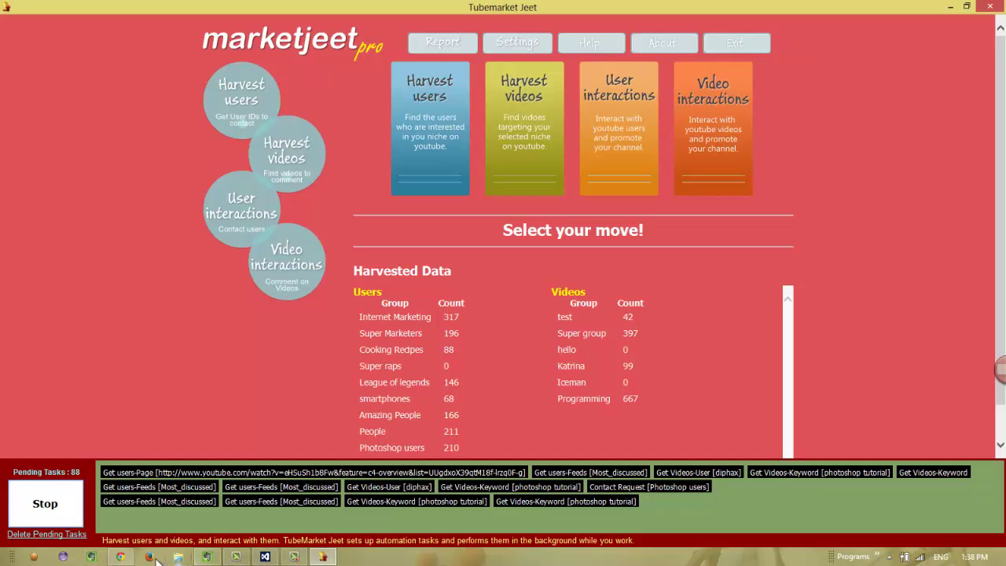
Step: Switch to Chrome and look through the PSD Box channel page on YouTube, including its recent uploads
left_click(120, 557)
scroll(226, 326, "down", 6)
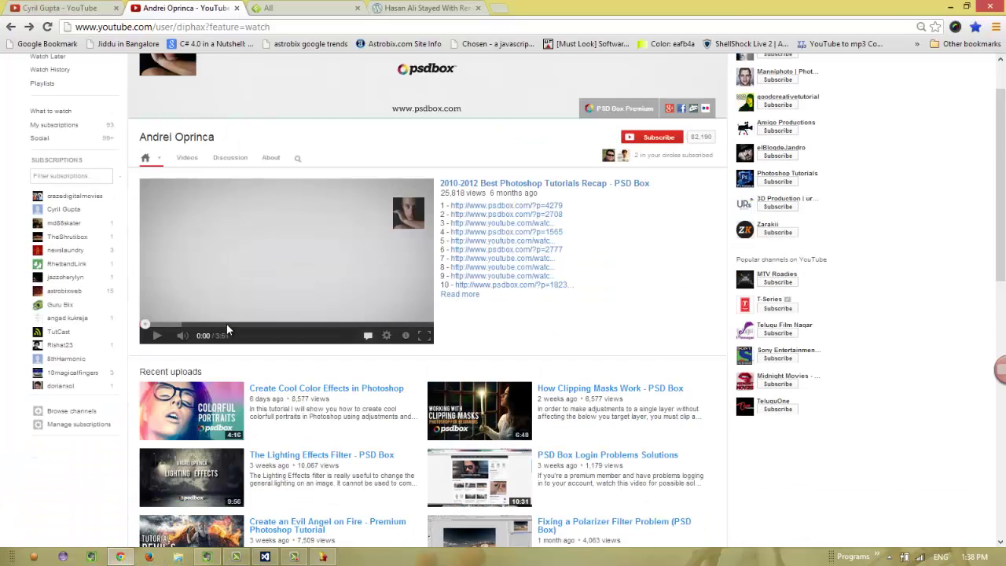
scroll(226, 328, "down", 3)
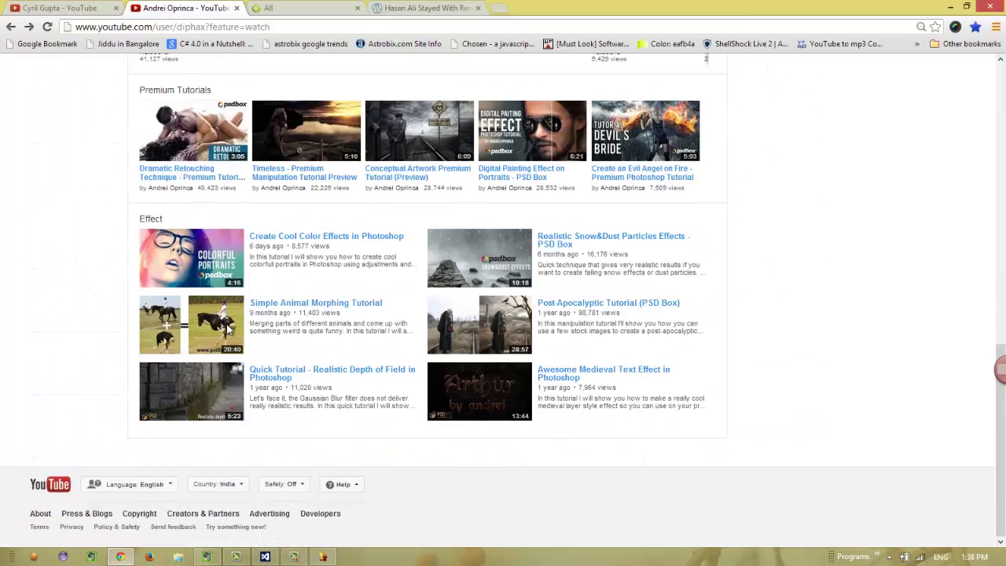
scroll(228, 330, "up", 10)
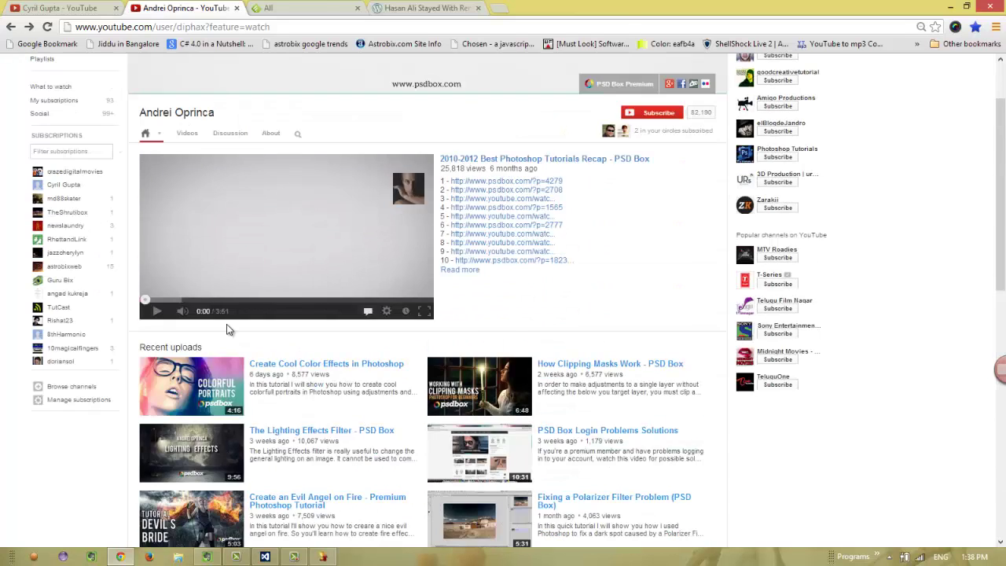
scroll(226, 330, "up", 1)
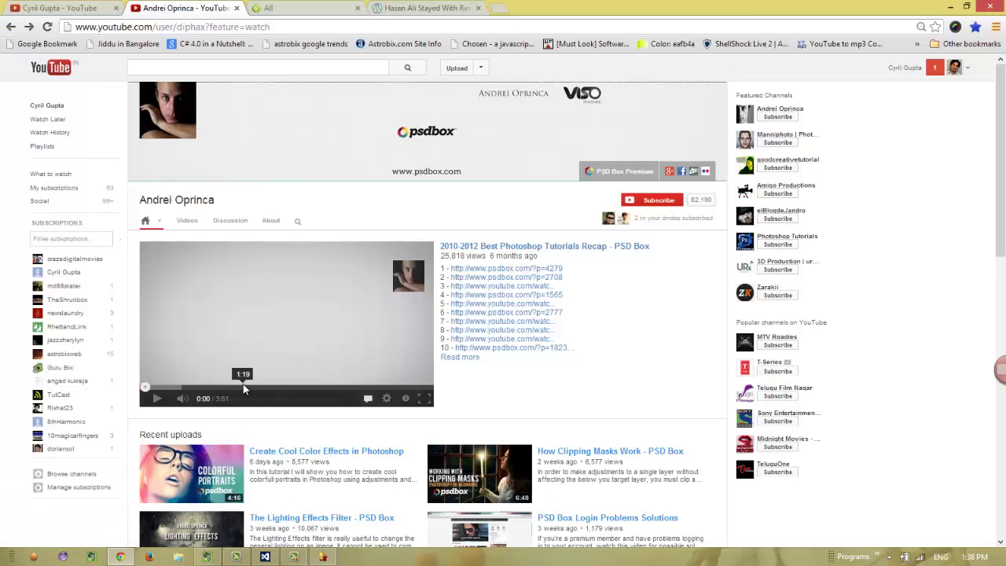
scroll(243, 383, "down", 3)
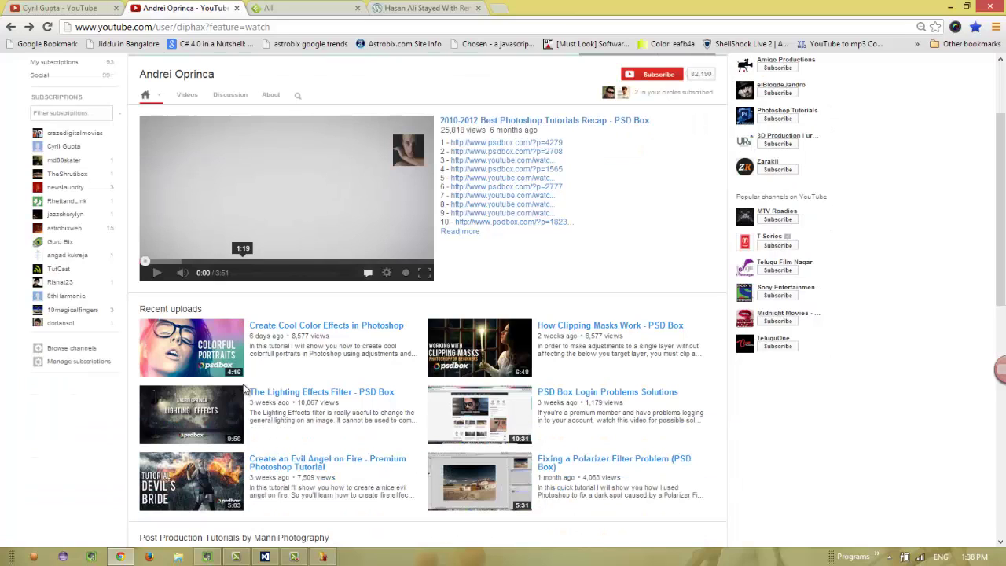